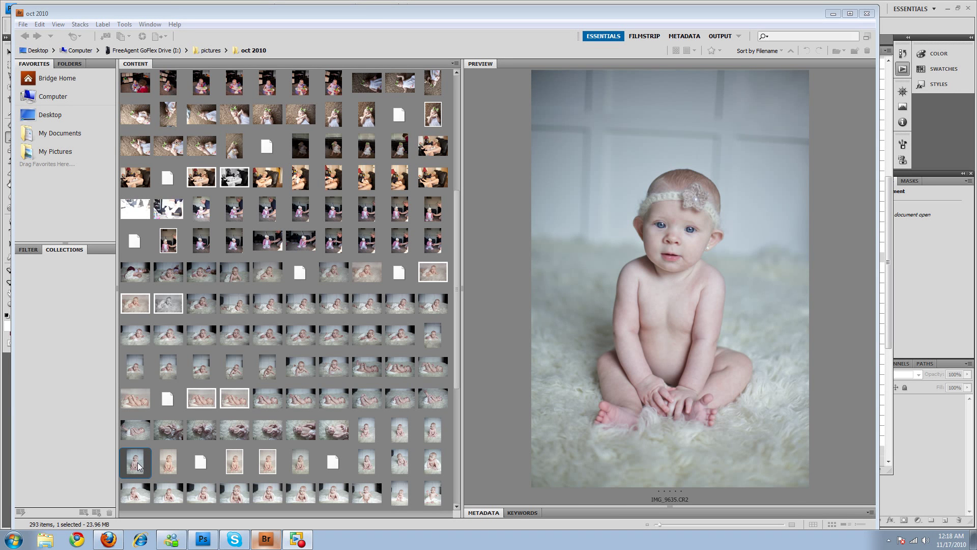
Open the raw photo IMG_9635.CR2 in Camera Raw for editing
{"action": "double_click", "coordinate": [136, 463]}
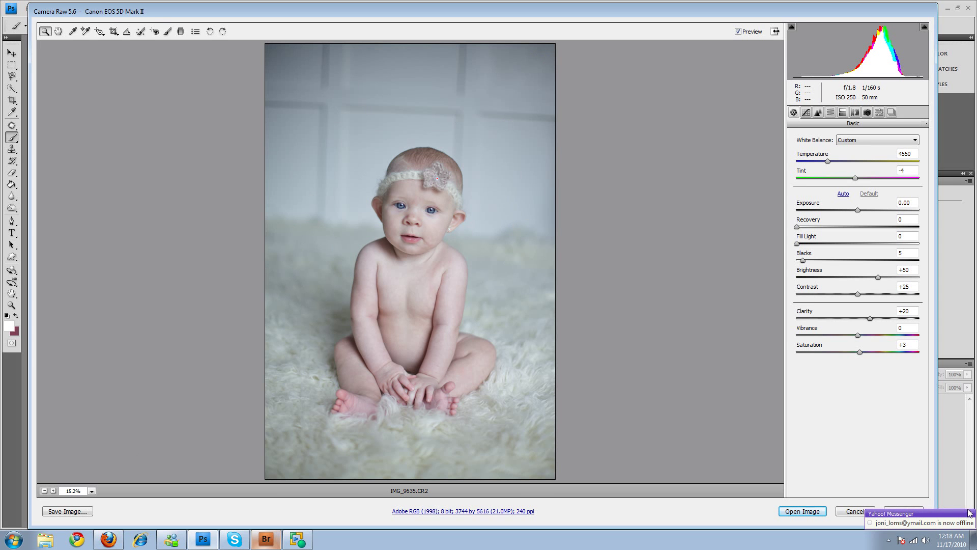
{"action": "left_click", "coordinate": [970, 513]}
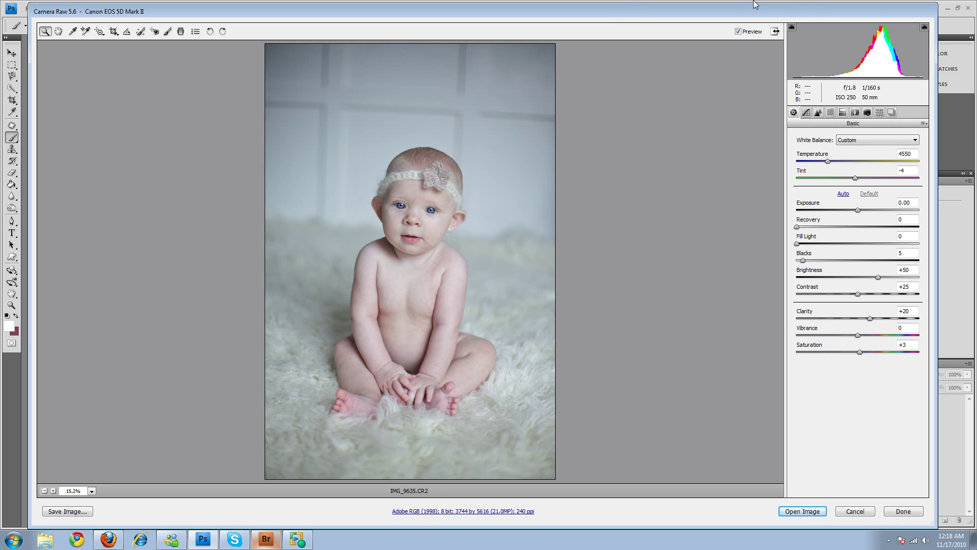
Preview the Adobe Standard camera profile on the photo and return the profile to Camera Neutral
{"action": "left_click", "coordinate": [867, 112]}
{"action": "left_click", "coordinate": [864, 150]}
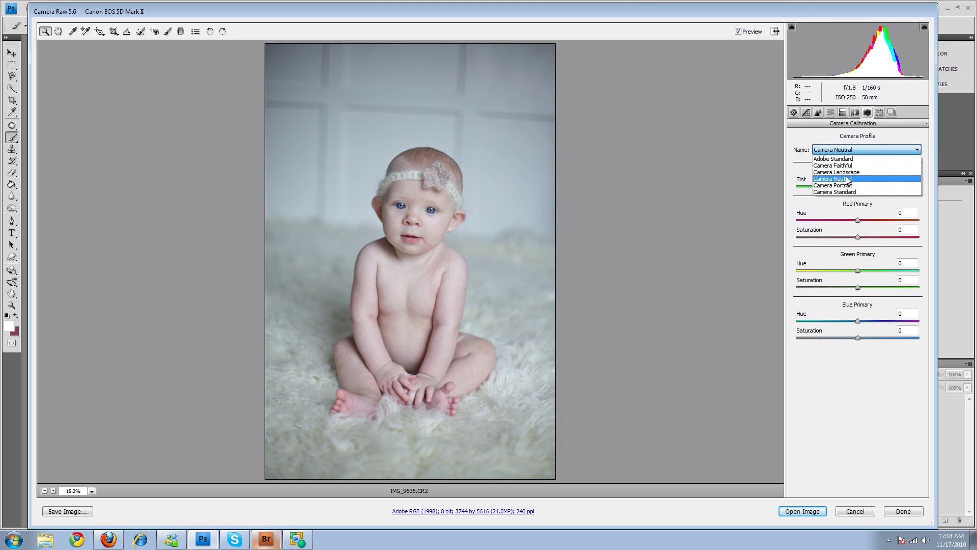
{"action": "left_click", "coordinate": [852, 158]}
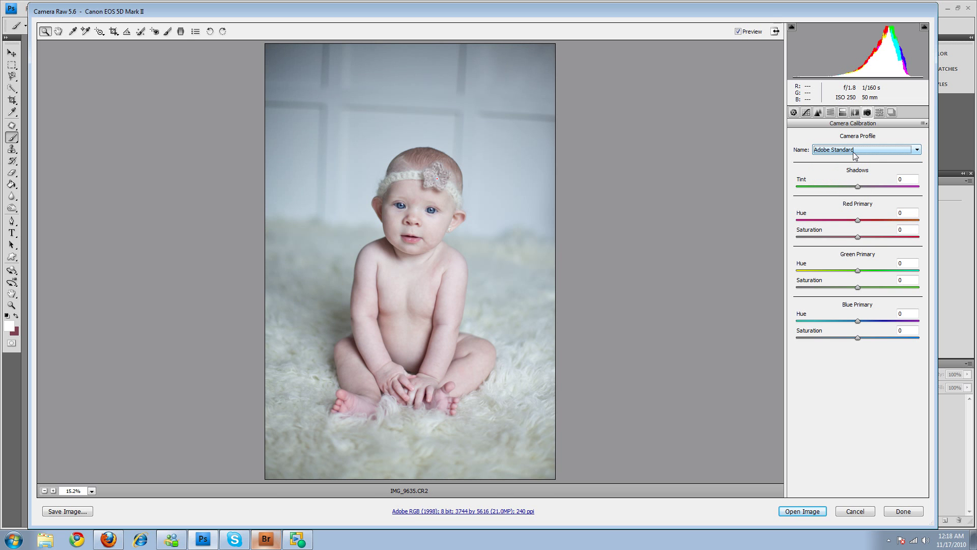
{"action": "left_click", "coordinate": [854, 155]}
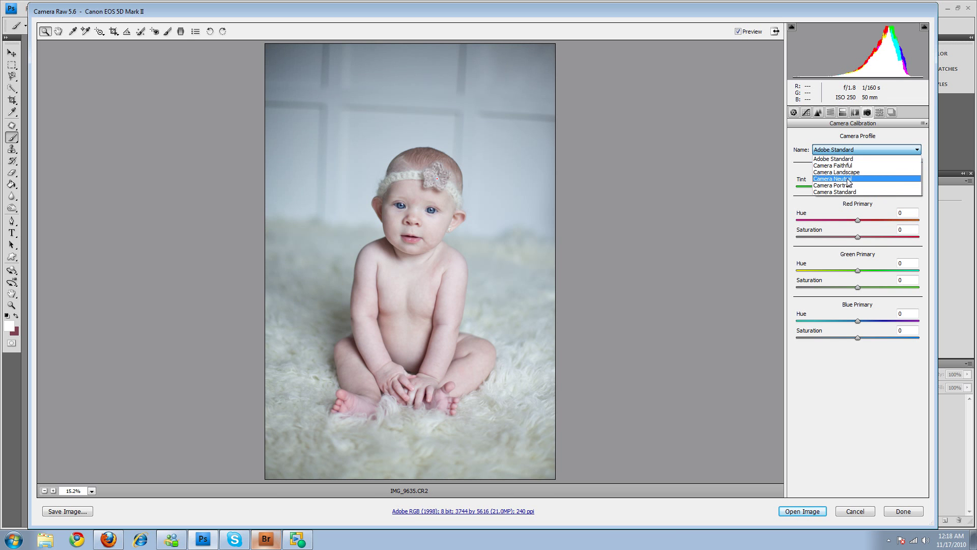
{"action": "left_click", "coordinate": [847, 184]}
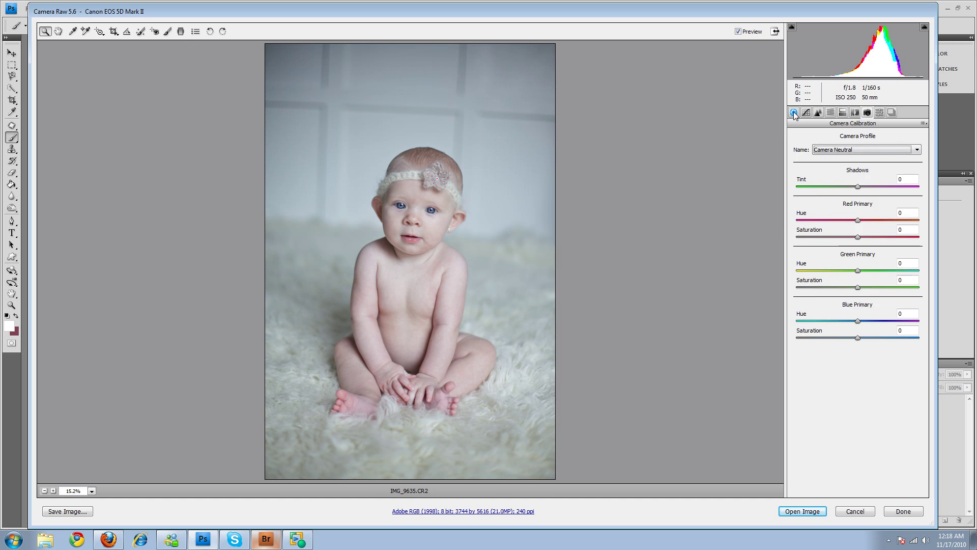
In the basic raw adjustments, set the contrast to +1, the clarity to +15 and the temperature to about 5150
{"action": "left_click", "coordinate": [793, 112]}
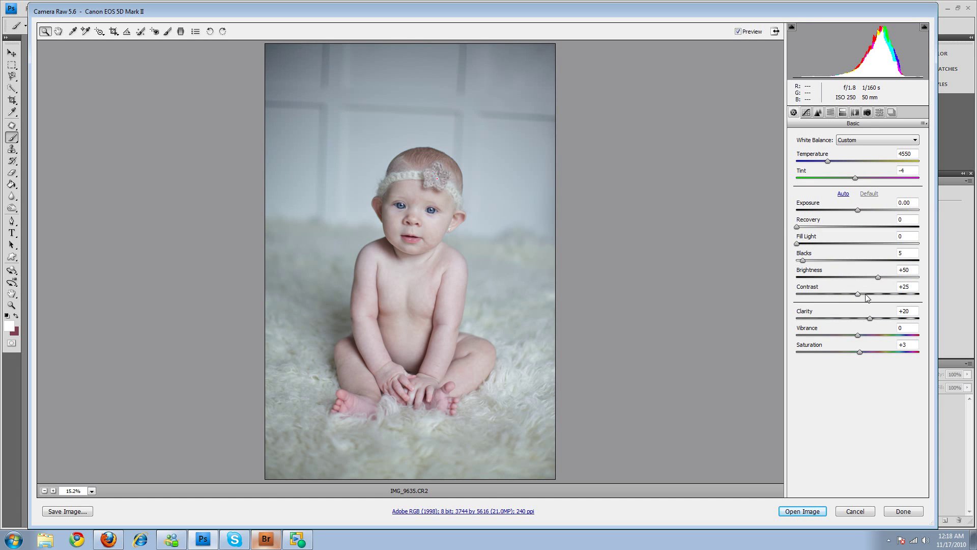
{"action": "left_click", "coordinate": [916, 286]}
{"action": "left_click_drag", "start_coordinate": [858, 295], "coordinate": [839, 300]}
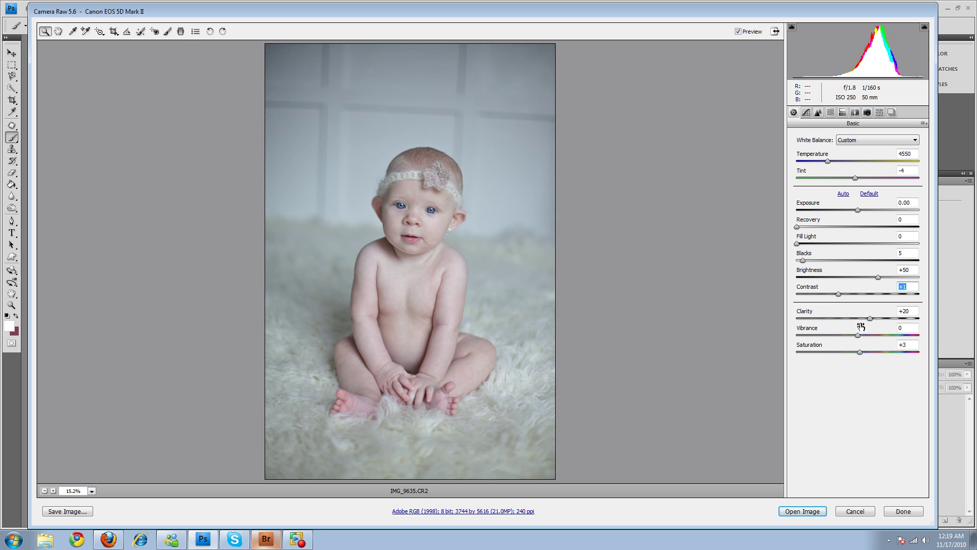
{"action": "left_click_drag", "start_coordinate": [869, 319], "coordinate": [865, 320]}
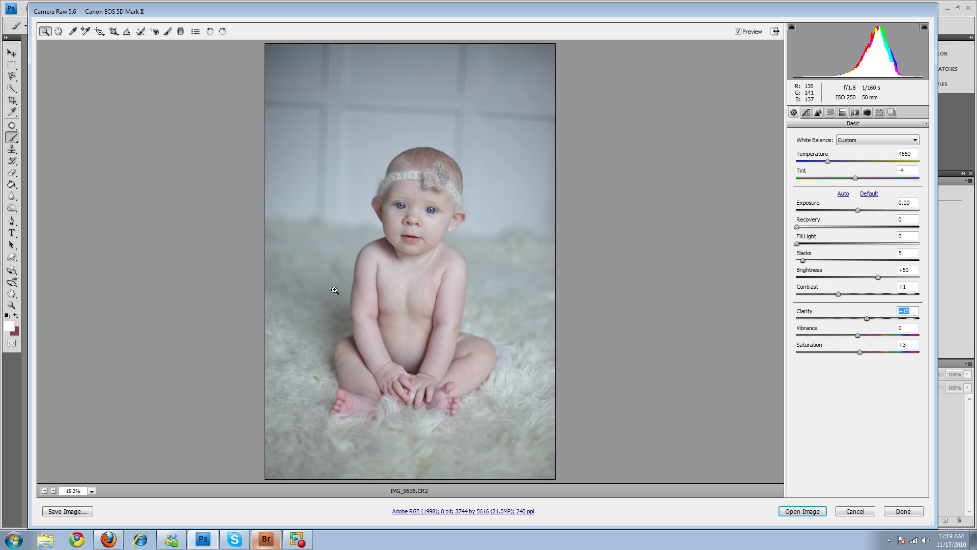
{"action": "left_click_drag", "start_coordinate": [832, 161], "coordinate": [834, 161]}
{"action": "key", "text": "Up"}
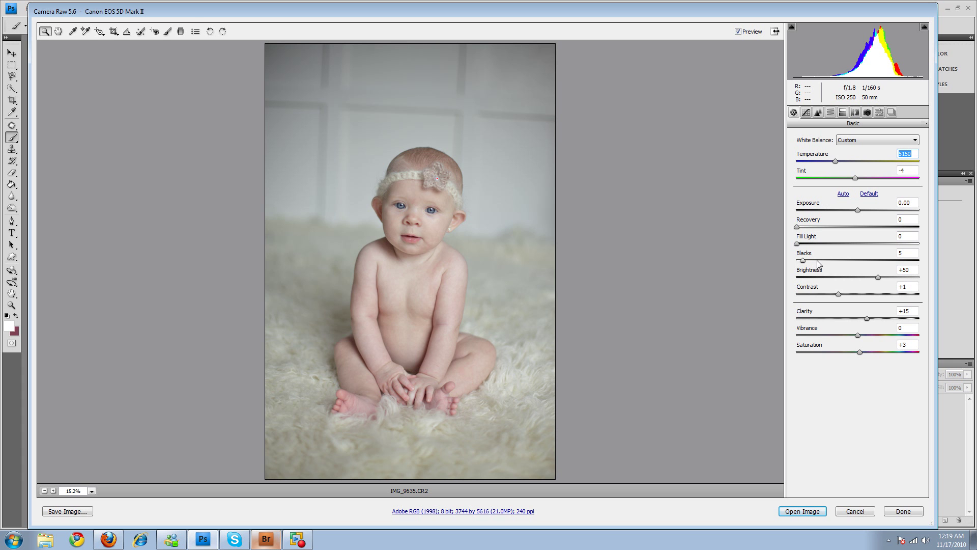
Soften the wall and rug around the baby with the Adjustment Brush at contrast -70 and clarity -70
{"action": "left_click", "coordinate": [168, 31]}
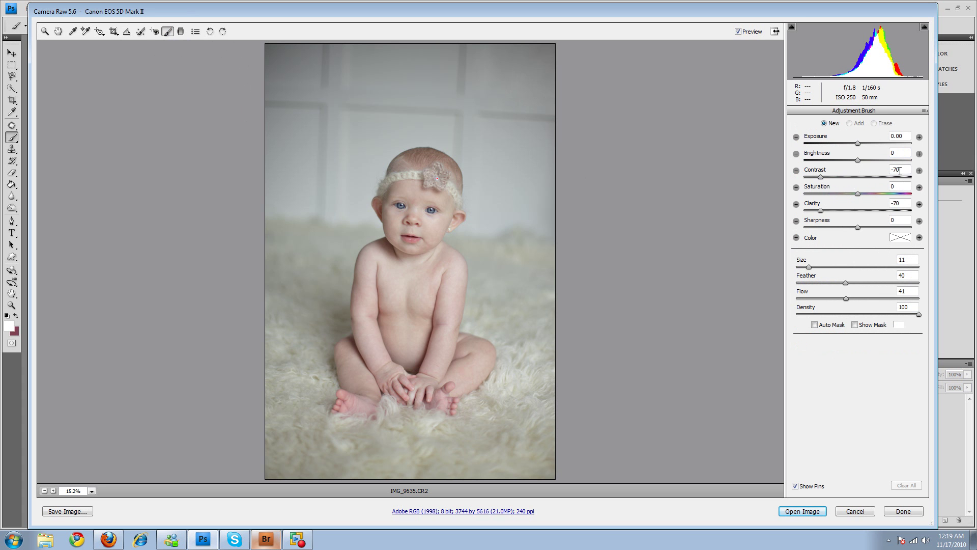
{"action": "left_click", "coordinate": [904, 202]}
{"action": "left_click_drag", "start_coordinate": [339, 109], "coordinate": [300, 94]}
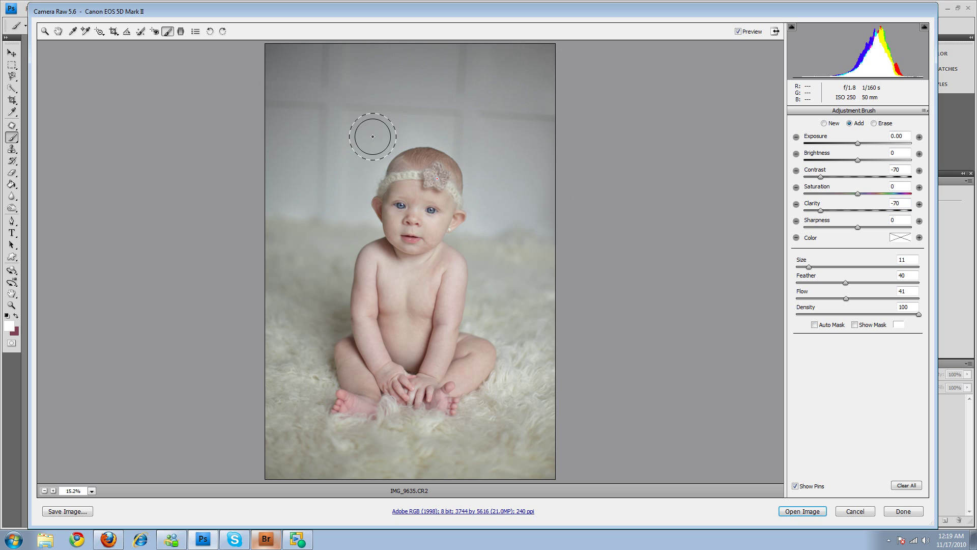
{"action": "mouse_move", "coordinate": [581, 107]}
{"action": "left_mouse_down"}
{"action": "mouse_move", "coordinate": [550, 102]}
{"action": "mouse_move", "coordinate": [520, 54]}
{"action": "mouse_move", "coordinate": [293, 87]}
{"action": "mouse_move", "coordinate": [282, 218]}
{"action": "left_mouse_up"}
{"action": "mouse_move", "coordinate": [304, 251]}
{"action": "left_mouse_down"}
{"action": "mouse_move", "coordinate": [344, 225]}
{"action": "mouse_move", "coordinate": [337, 256]}
{"action": "mouse_move", "coordinate": [351, 216]}
{"action": "mouse_move", "coordinate": [492, 245]}
{"action": "mouse_move", "coordinate": [528, 271]}
{"action": "mouse_move", "coordinate": [508, 292]}
{"action": "mouse_move", "coordinate": [521, 224]}
{"action": "mouse_move", "coordinate": [511, 190]}
{"action": "left_mouse_up"}
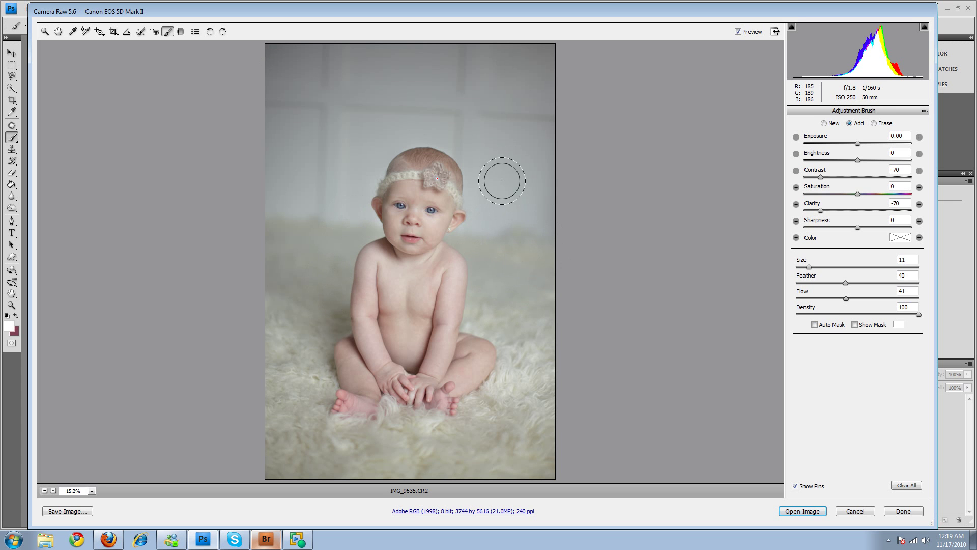
{"action": "mouse_move", "coordinate": [350, 423]}
{"action": "left_mouse_down"}
{"action": "mouse_move", "coordinate": [339, 478]}
{"action": "mouse_move", "coordinate": [282, 444]}
{"action": "left_mouse_up"}
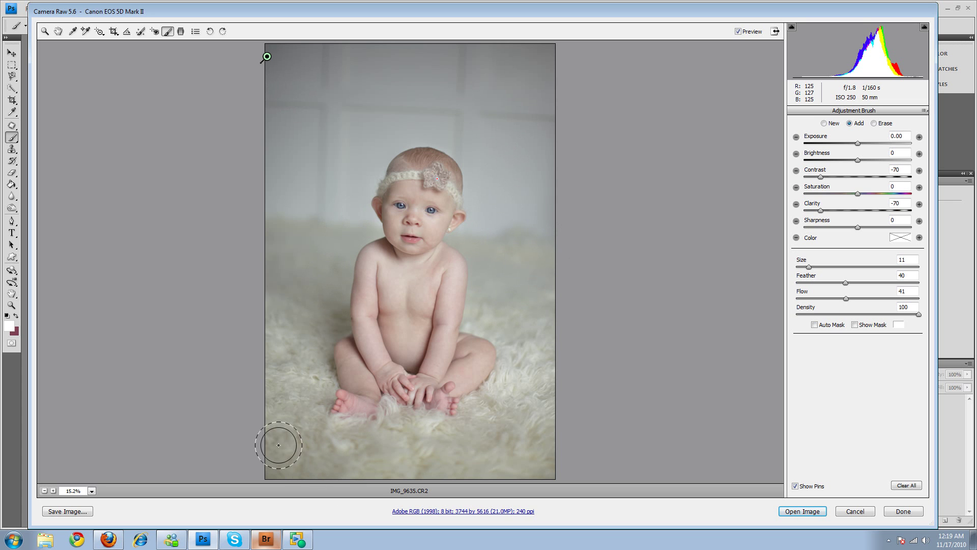
{"action": "left_click_drag", "start_coordinate": [556, 456], "coordinate": [533, 444]}
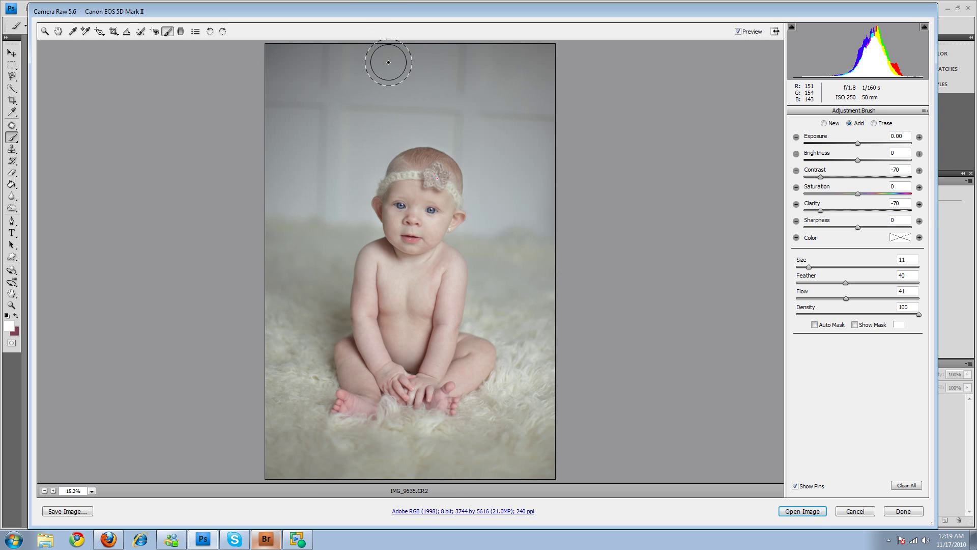
Open the developed image in Photoshop and run the "soft and sparkly baby" action from the Pure Baby set
{"action": "left_click", "coordinate": [793, 511]}
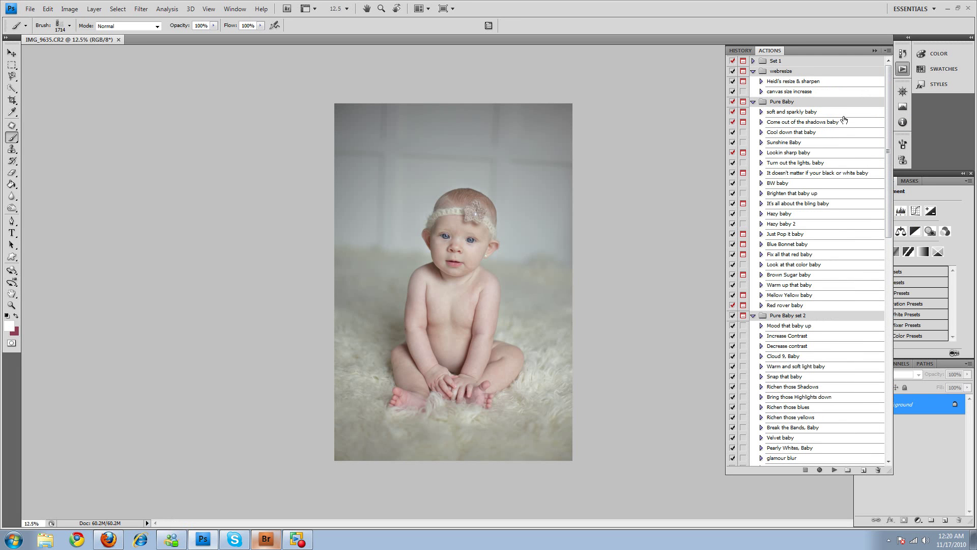
{"action": "left_click", "coordinate": [803, 111]}
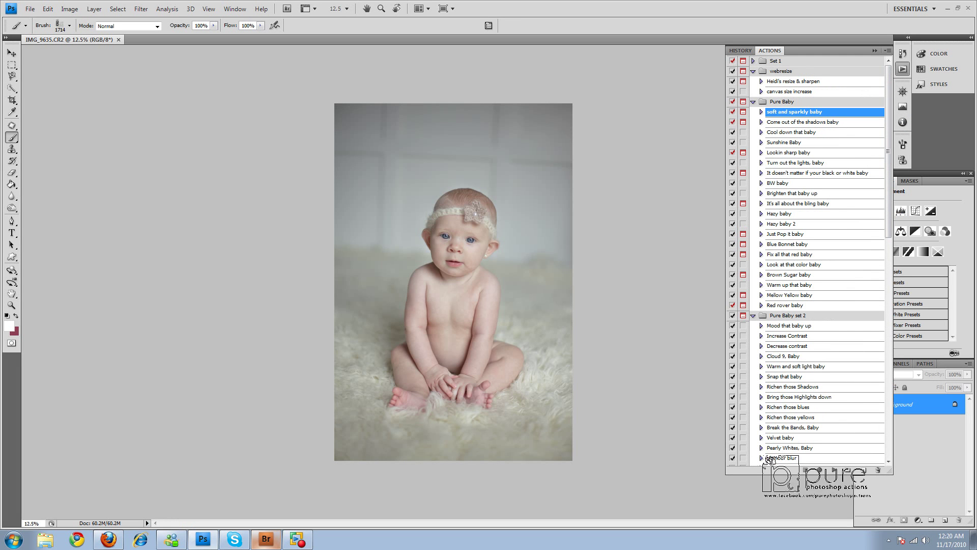
{"action": "left_click", "coordinate": [834, 470]}
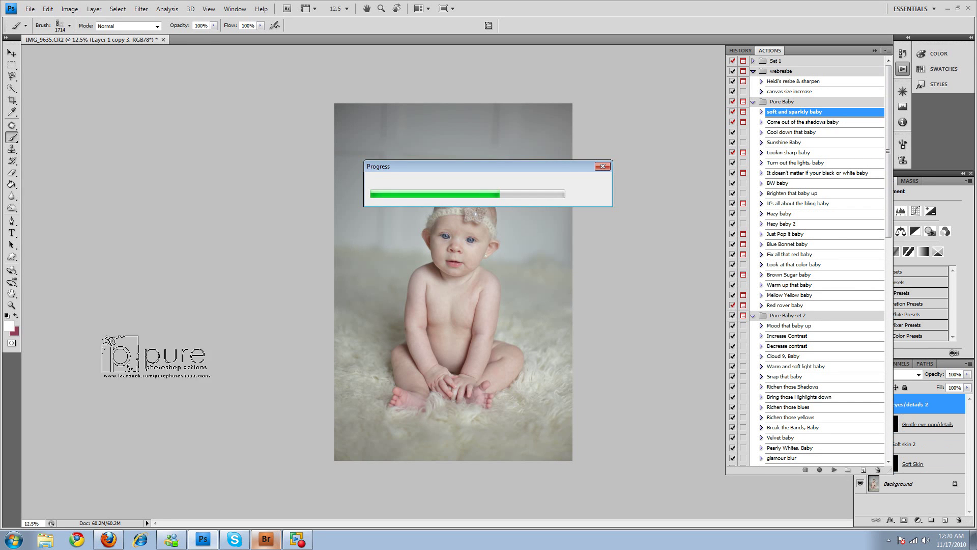
Select the Gentle eye pop/details layer's mask and set up a soft round brush of about 101 px with 0% hardness
{"action": "left_click", "coordinate": [12, 306]}
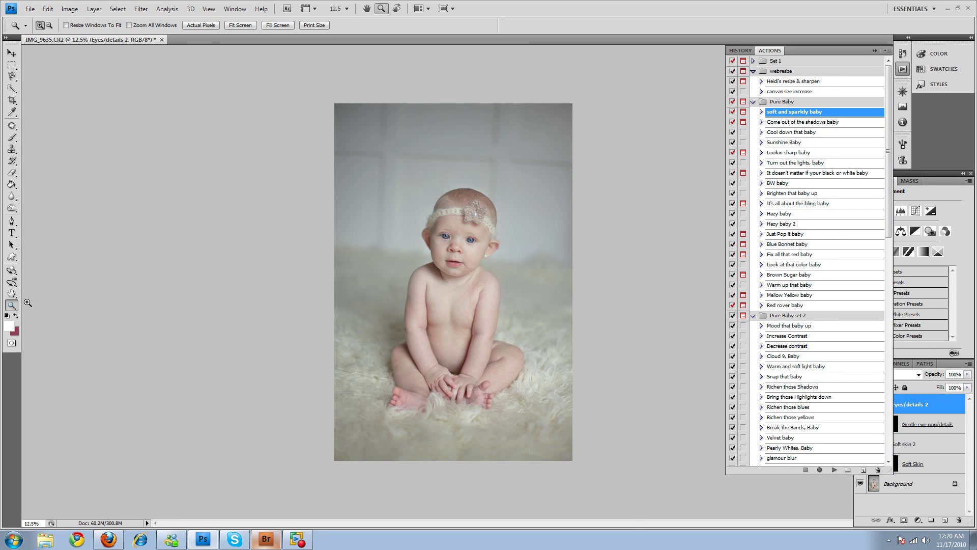
{"action": "left_click_drag", "start_coordinate": [379, 214], "coordinate": [545, 283]}
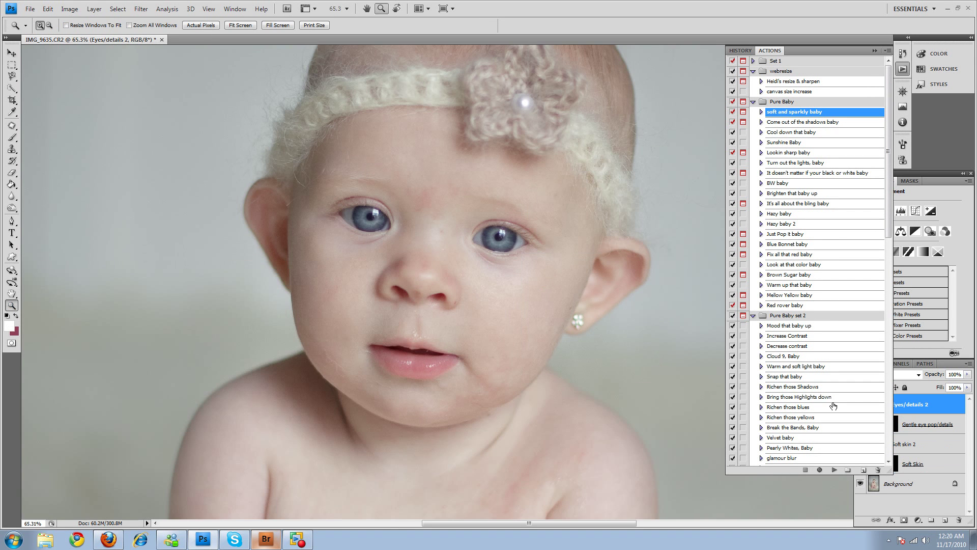
{"action": "left_click", "coordinate": [923, 428]}
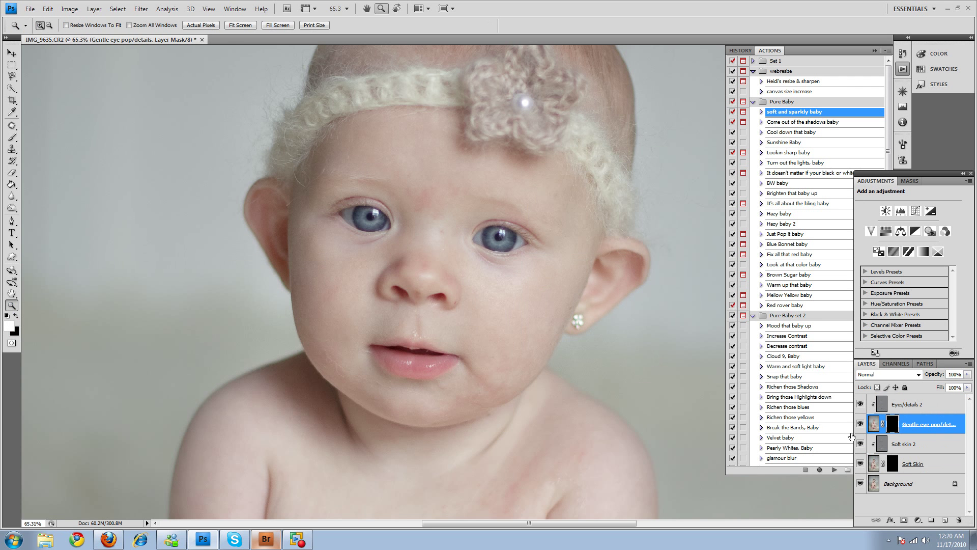
{"action": "left_click", "coordinate": [12, 138]}
{"action": "right_click", "coordinate": [437, 286]}
{"action": "left_click", "coordinate": [437, 286]}
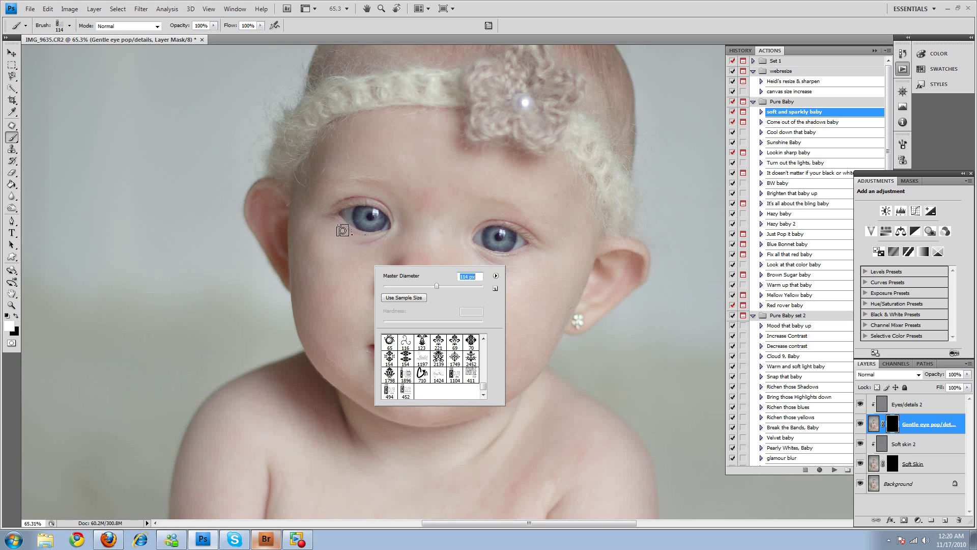
{"action": "scroll", "coordinate": [484, 376], "scroll_direction": "up", "scroll_amount": 2}
{"action": "scroll", "coordinate": [484, 353], "scroll_direction": "up", "scroll_amount": 10}
{"action": "left_click", "coordinate": [471, 375]}
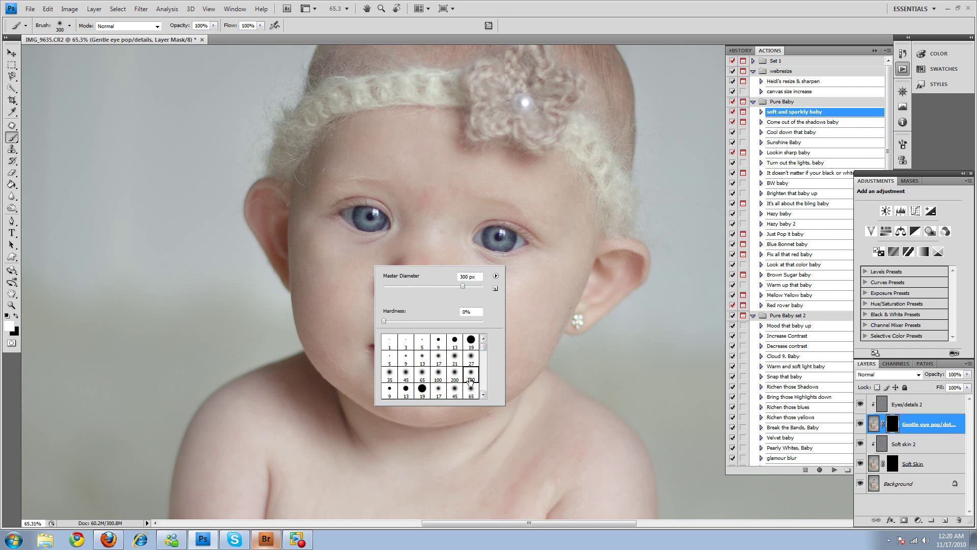
{"action": "left_click", "coordinate": [432, 285]}
{"action": "key", "text": "Return"}
Paint white over both eyes on the Gentle eye pop/details mask and check the effect with the layer off and on
{"action": "left_click_drag", "start_coordinate": [366, 223], "coordinate": [344, 213]}
{"action": "left_click_drag", "start_coordinate": [488, 235], "coordinate": [512, 237]}
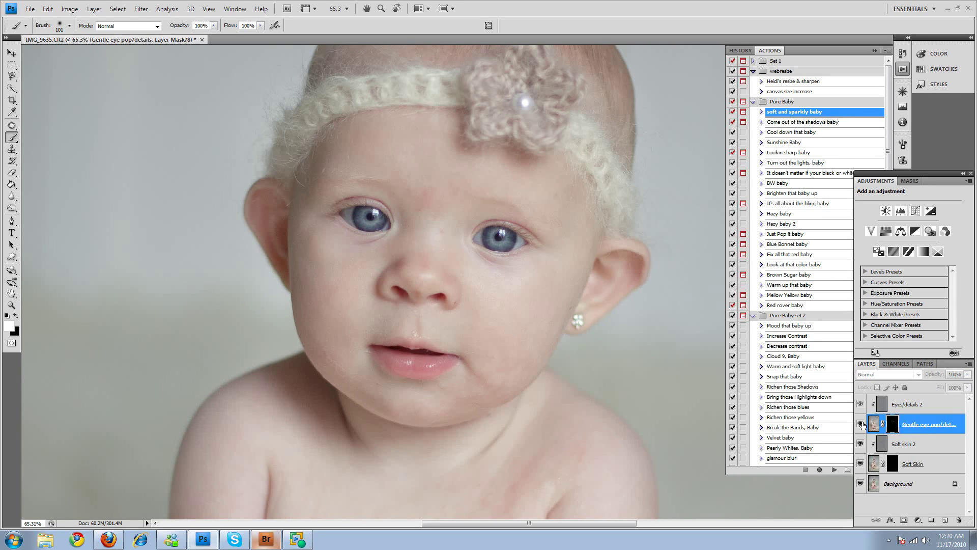
{"action": "left_click", "coordinate": [862, 424]}
Paint skin smoothing over the baby's forehead and face on the Soft Skin mask with a soft brush of about 143 px
{"action": "left_click", "coordinate": [876, 460]}
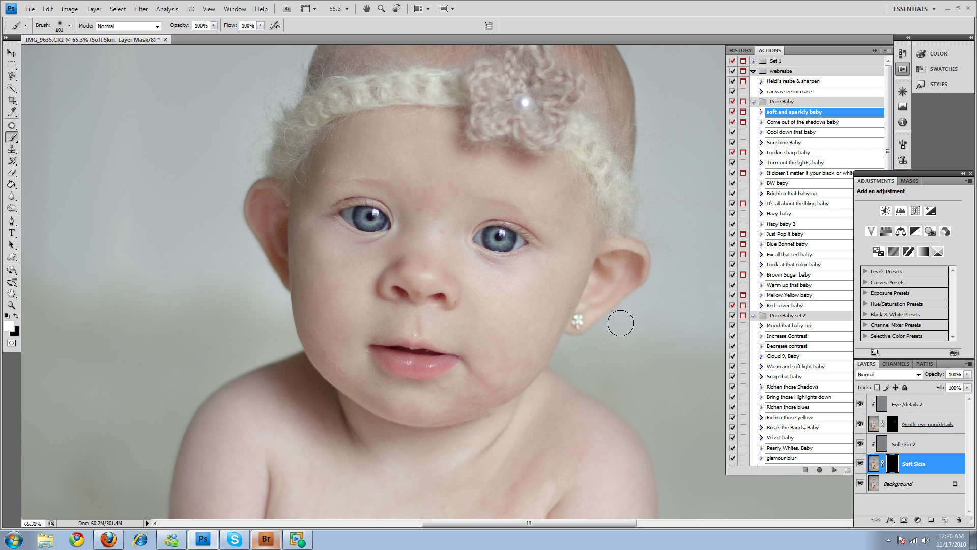
{"action": "right_click", "coordinate": [391, 165]}
{"action": "left_click_drag", "start_coordinate": [452, 184], "coordinate": [462, 184]}
{"action": "left_click", "coordinate": [340, 154]}
{"action": "mouse_move", "coordinate": [443, 128]}
{"action": "left_mouse_down"}
{"action": "mouse_move", "coordinate": [478, 165]}
{"action": "mouse_move", "coordinate": [551, 182]}
{"action": "mouse_move", "coordinate": [568, 208]}
{"action": "left_mouse_up"}
Set the Soft Skin layer's opacity to 44%, compare the photo with and without it, and flatten the image
{"action": "left_click", "coordinate": [969, 375]}
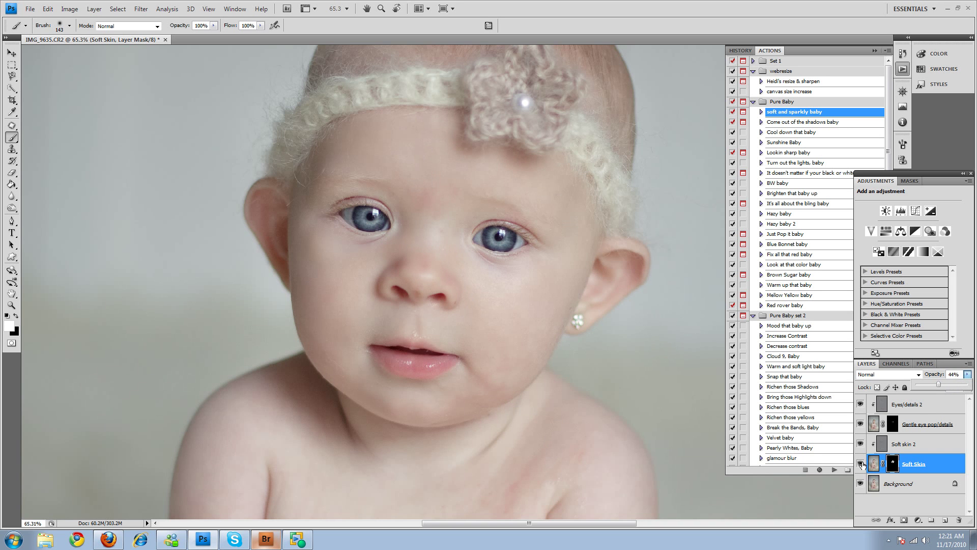
{"action": "left_click", "coordinate": [860, 464]}
{"action": "left_click", "coordinate": [861, 464]}
{"action": "left_click", "coordinate": [860, 464]}
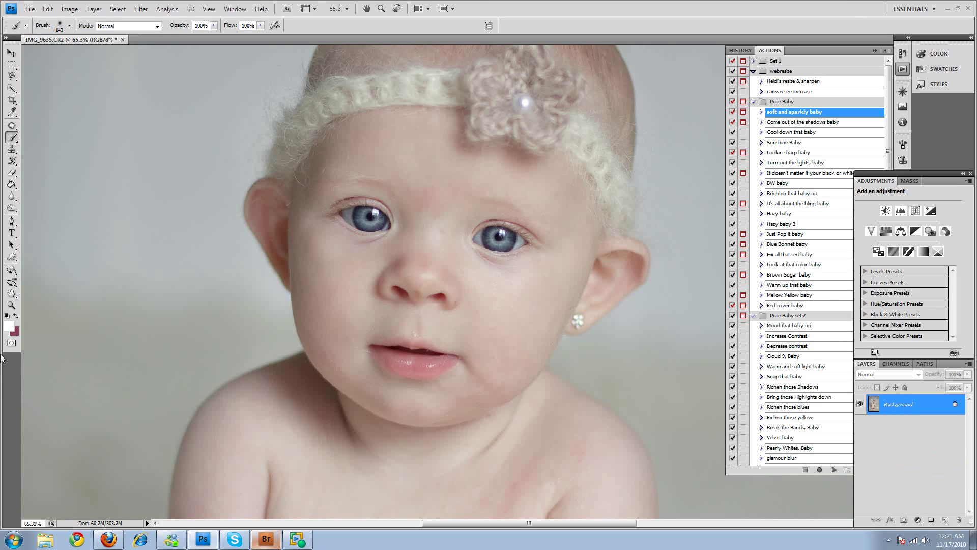
Run the "Cloud 9, Baby" action from Pure Baby set 2 on the flattened photo
{"action": "left_click", "coordinate": [11, 304]}
{"action": "left_click", "coordinate": [484, 341], "text": "alt"}
{"action": "left_click", "coordinate": [484, 340], "text": "alt"}
{"action": "left_click", "coordinate": [484, 341], "text": "alt"}
{"action": "left_click", "coordinate": [671, 327]}
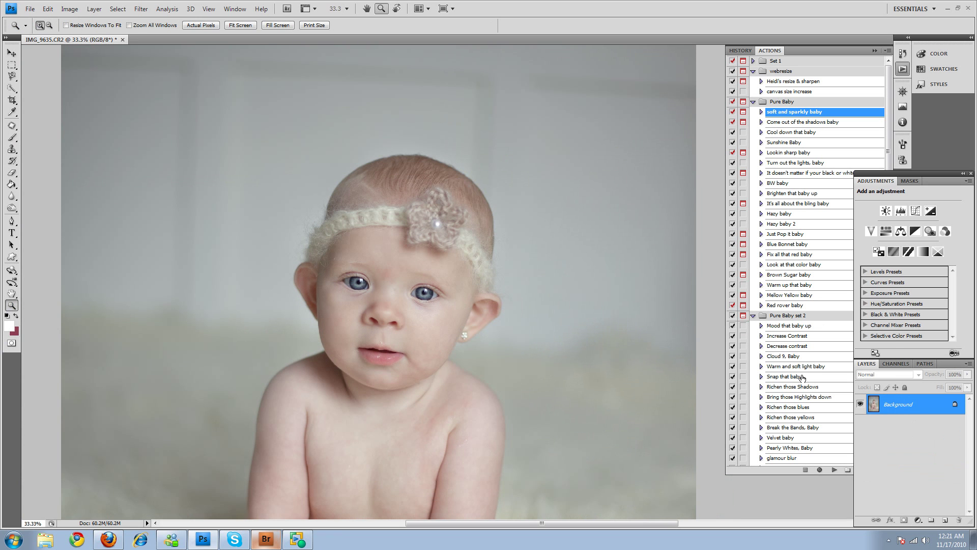
{"action": "left_click", "coordinate": [804, 358]}
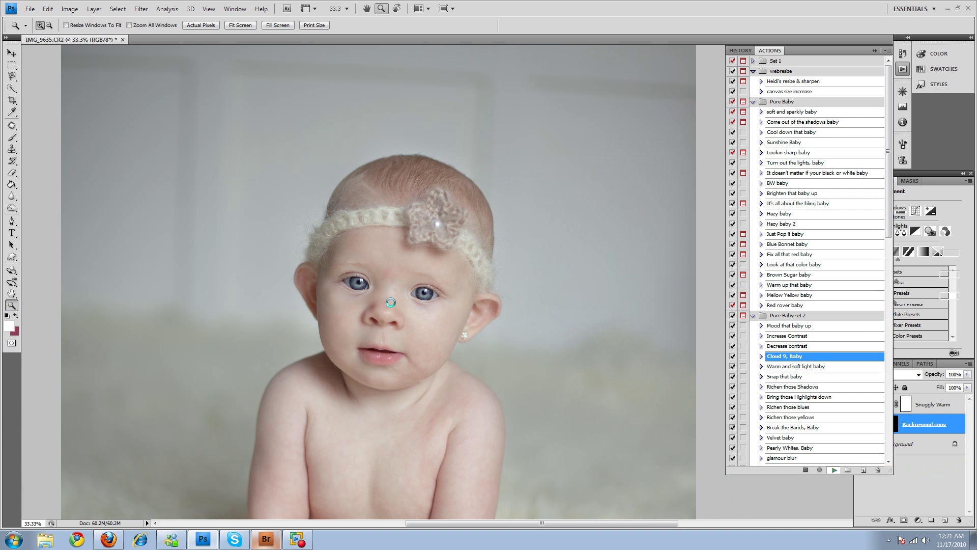
{"action": "left_click", "coordinate": [517, 361], "text": "alt"}
{"action": "left_click", "coordinate": [517, 360], "text": "alt"}
{"action": "left_click", "coordinate": [526, 364], "text": "alt"}
{"action": "left_click", "coordinate": [490, 245]}
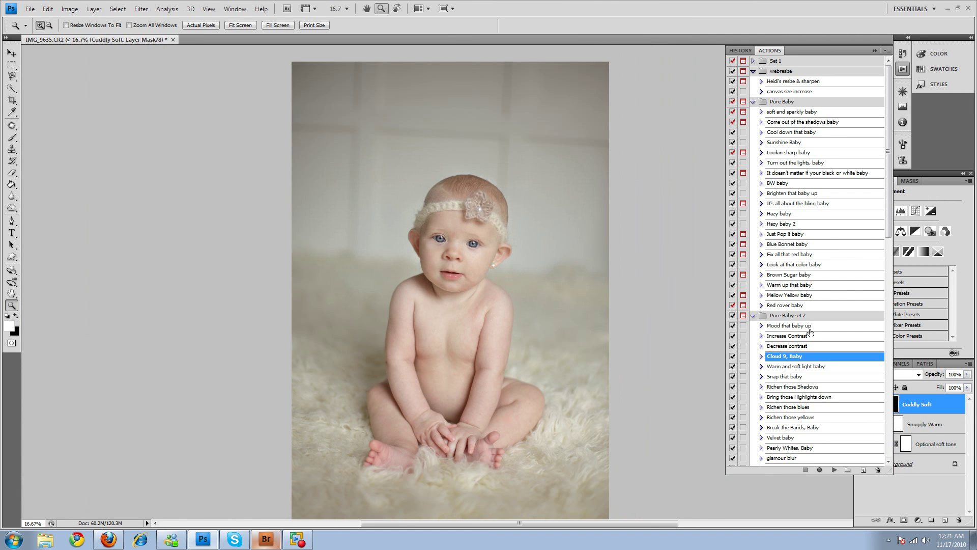
Select the Snuggly Warm layer's mask and compare the photo with that layer off and on
{"action": "left_click", "coordinate": [915, 412]}
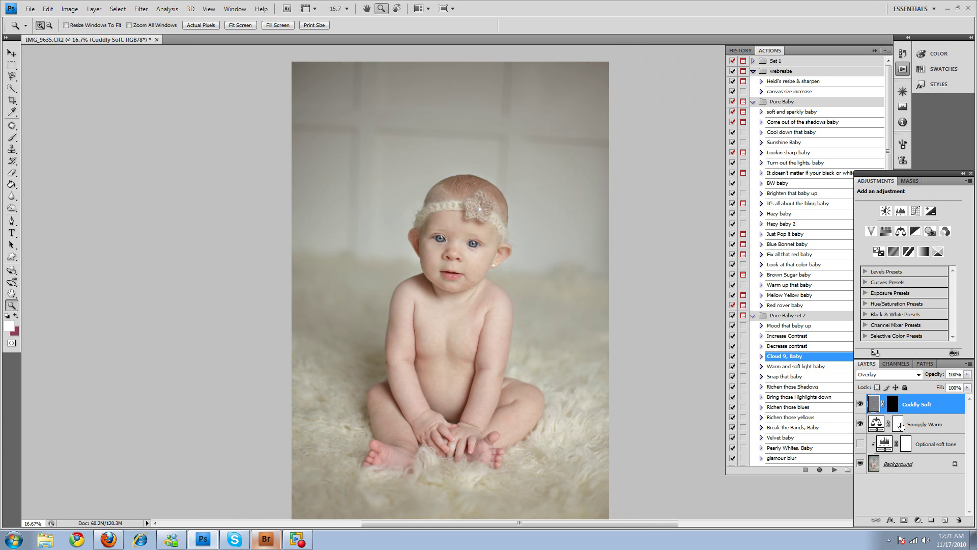
{"action": "left_click", "coordinate": [899, 429]}
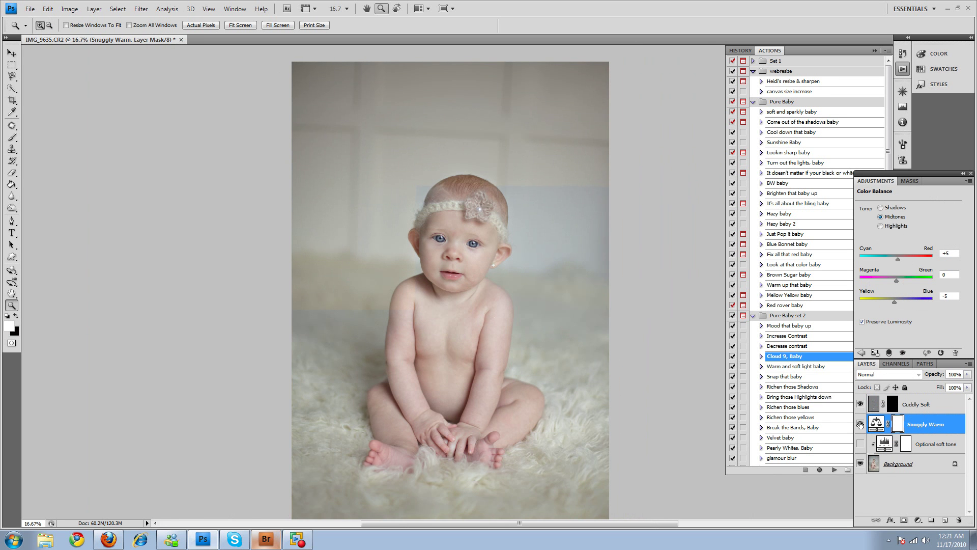
{"action": "left_click", "coordinate": [862, 425]}
{"action": "left_click", "coordinate": [862, 425]}
Paint black on the Snuggly Warm mask over the rug and background around the baby with a soft 813 px brush
{"action": "left_click", "coordinate": [13, 139]}
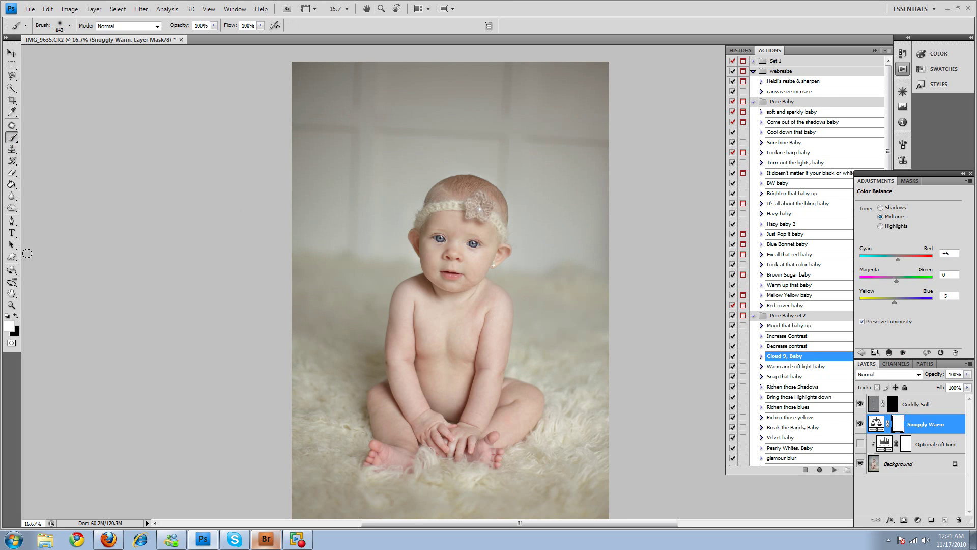
{"action": "right_click", "coordinate": [346, 382]}
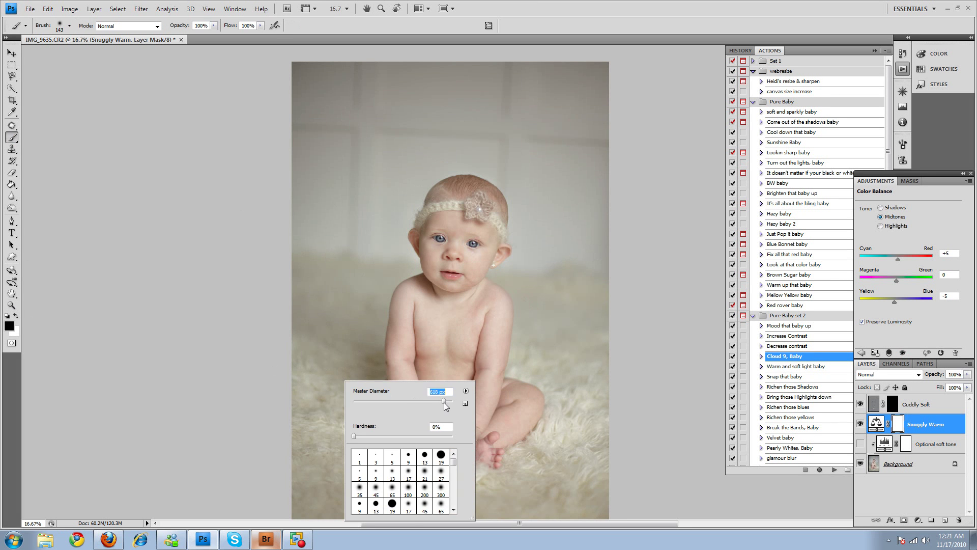
{"action": "left_click_drag", "start_coordinate": [444, 402], "coordinate": [446, 403]}
{"action": "mouse_move", "coordinate": [294, 299]}
{"action": "left_mouse_down"}
{"action": "mouse_move", "coordinate": [311, 392]}
{"action": "mouse_move", "coordinate": [338, 322]}
{"action": "mouse_move", "coordinate": [359, 348]}
{"action": "mouse_move", "coordinate": [342, 423]}
{"action": "mouse_move", "coordinate": [285, 478]}
{"action": "left_mouse_up"}
{"action": "scroll", "coordinate": [285, 479], "scroll_direction": "down", "scroll_amount": 3}
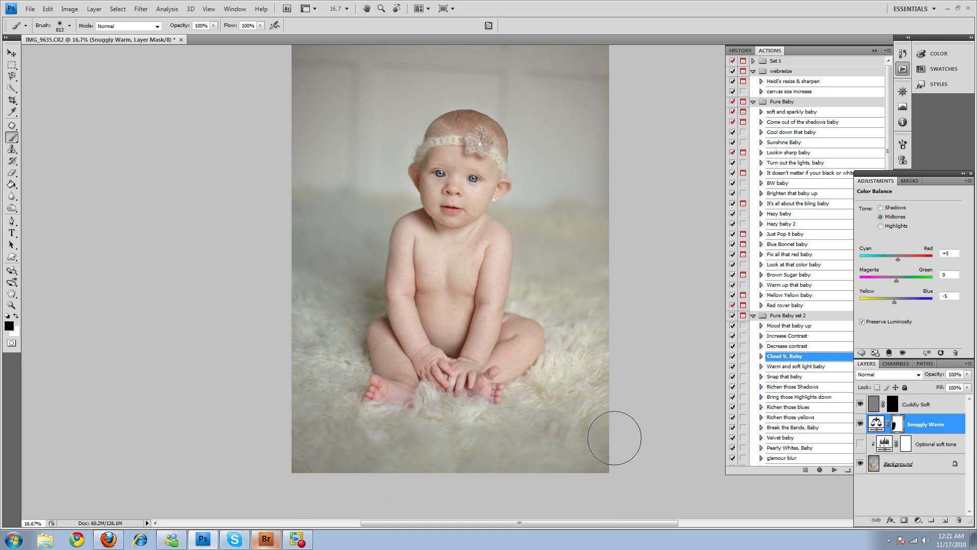
{"action": "mouse_move", "coordinate": [614, 438]}
{"action": "left_mouse_down"}
{"action": "mouse_move", "coordinate": [562, 370]}
{"action": "mouse_move", "coordinate": [556, 419]}
{"action": "mouse_move", "coordinate": [588, 318]}
{"action": "mouse_move", "coordinate": [562, 264]}
{"action": "mouse_move", "coordinate": [568, 271]}
{"action": "mouse_move", "coordinate": [579, 256]}
{"action": "mouse_move", "coordinate": [567, 200]}
{"action": "mouse_move", "coordinate": [554, 217]}
{"action": "mouse_move", "coordinate": [527, 212]}
{"action": "mouse_move", "coordinate": [544, 248]}
{"action": "mouse_move", "coordinate": [537, 293]}
{"action": "mouse_move", "coordinate": [615, 251]}
{"action": "mouse_move", "coordinate": [567, 295]}
{"action": "left_mouse_up"}
{"action": "scroll", "coordinate": [327, 332], "scroll_direction": "up", "scroll_amount": 3}
{"action": "scroll", "coordinate": [318, 331], "scroll_direction": "up", "scroll_amount": 1}
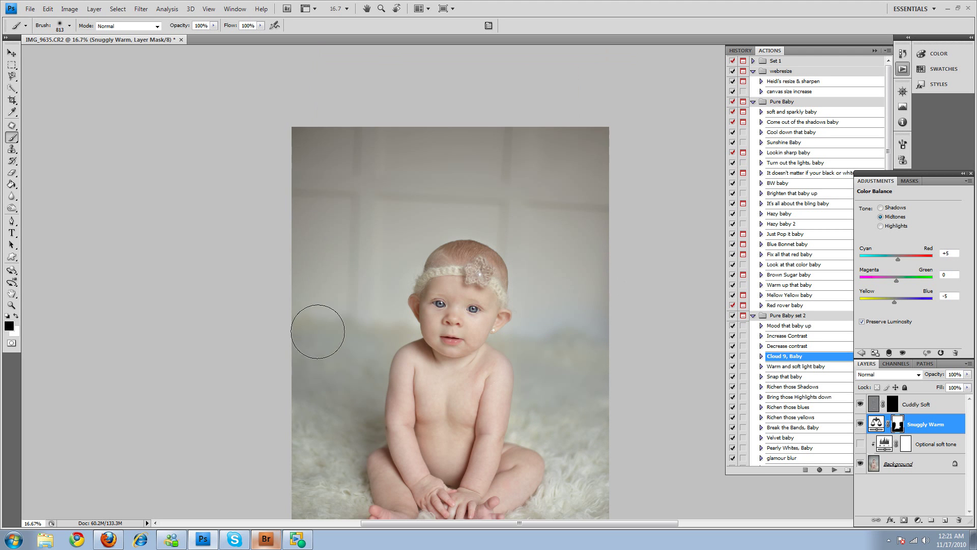
{"action": "mouse_move", "coordinate": [317, 331]}
{"action": "left_mouse_down"}
{"action": "mouse_move", "coordinate": [265, 180]}
{"action": "mouse_move", "coordinate": [467, 108]}
{"action": "mouse_move", "coordinate": [400, 166]}
{"action": "mouse_move", "coordinate": [299, 205]}
{"action": "mouse_move", "coordinate": [349, 246]}
{"action": "mouse_move", "coordinate": [330, 249]}
{"action": "mouse_move", "coordinate": [336, 275]}
{"action": "mouse_move", "coordinate": [306, 269]}
{"action": "left_mouse_up"}
{"action": "scroll", "coordinate": [316, 395], "scroll_direction": "down", "scroll_amount": 3}
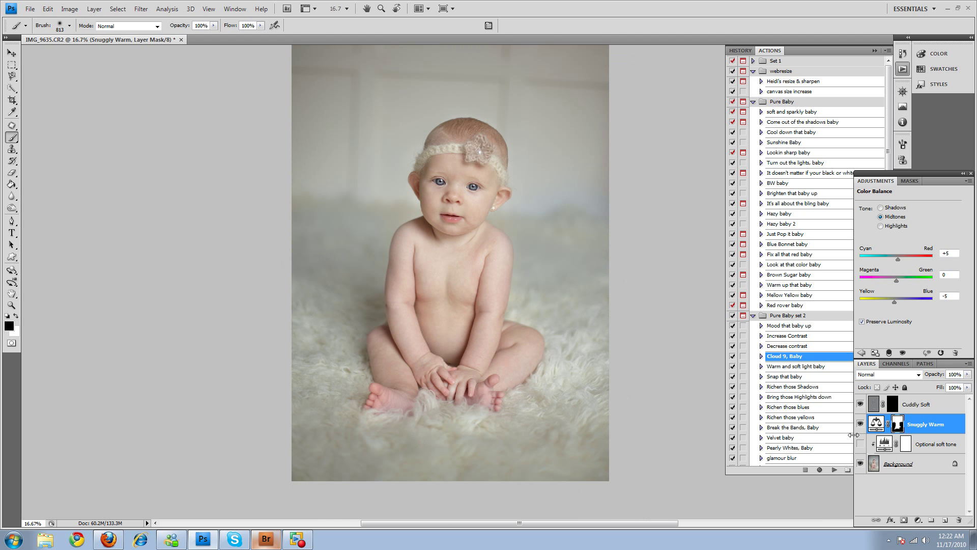
Paint white at 56% brush opacity over the rug and background on the Snuggly Warm mask and check the layer's effect
{"action": "left_click", "coordinate": [213, 25]}
{"action": "left_click", "coordinate": [189, 35]}
{"action": "left_click", "coordinate": [17, 315]}
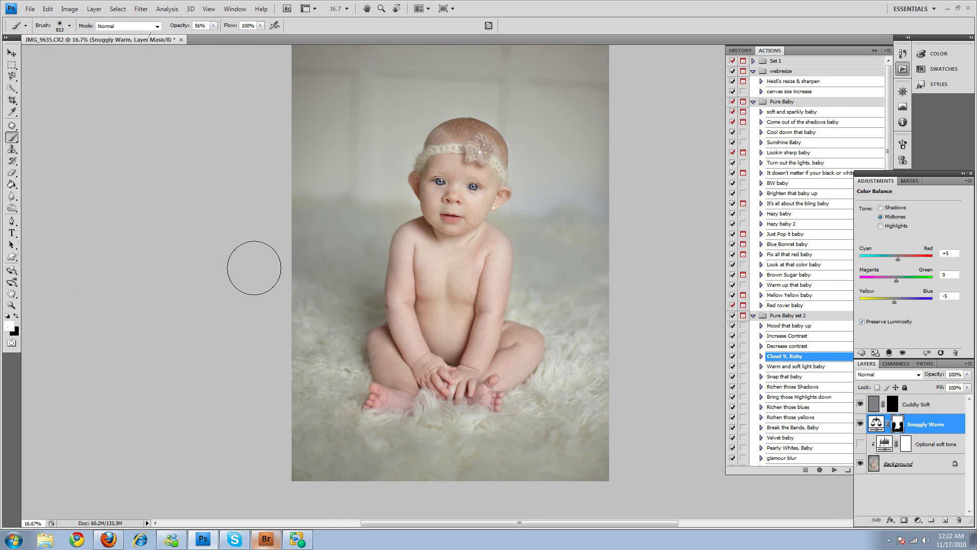
{"action": "mouse_move", "coordinate": [339, 210]}
{"action": "left_mouse_down"}
{"action": "mouse_move", "coordinate": [277, 357]}
{"action": "mouse_move", "coordinate": [338, 404]}
{"action": "mouse_move", "coordinate": [389, 320]}
{"action": "mouse_move", "coordinate": [532, 424]}
{"action": "left_mouse_up"}
{"action": "left_click", "coordinate": [861, 425]}
{"action": "left_click", "coordinate": [966, 375]}
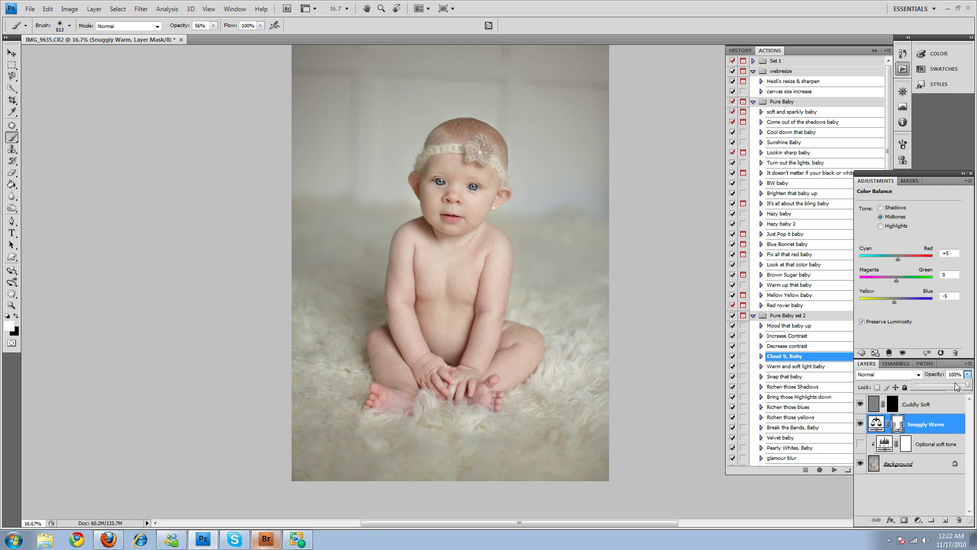
Paint white over the backdrop and rug around the baby on the Cuddly Soft mask with the 813 px brush at 100% opacity
{"action": "left_click", "coordinate": [904, 401]}
{"action": "scroll", "coordinate": [139, 65], "scroll_direction": "up", "scroll_amount": 2}
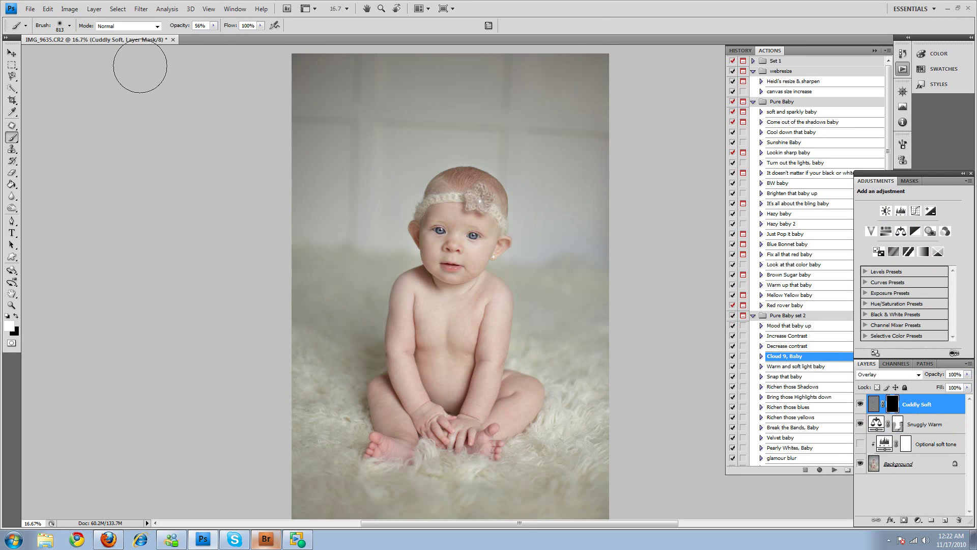
{"action": "left_click", "coordinate": [214, 26]}
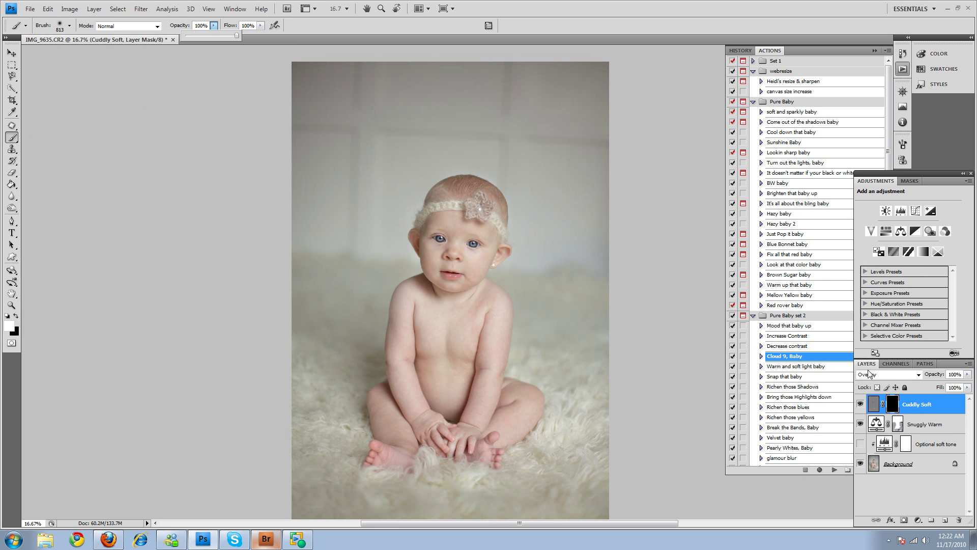
{"action": "left_click", "coordinate": [333, 82]}
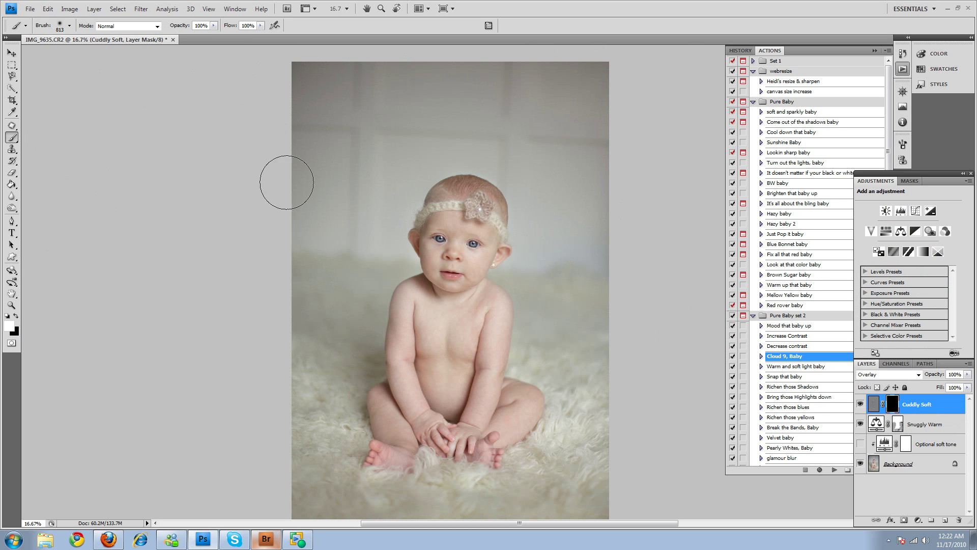
{"action": "mouse_move", "coordinate": [286, 182]}
{"action": "left_mouse_down"}
{"action": "mouse_move", "coordinate": [321, 151]}
{"action": "mouse_move", "coordinate": [355, 173]}
{"action": "mouse_move", "coordinate": [395, 136]}
{"action": "mouse_move", "coordinate": [340, 161]}
{"action": "left_mouse_up"}
Extend the white painting on the Cuddly Soft mask closely around the baby's head, shoulders and legs with a soft 432 px brush
{"action": "left_click", "coordinate": [12, 304]}
{"action": "left_click", "coordinate": [360, 211]}
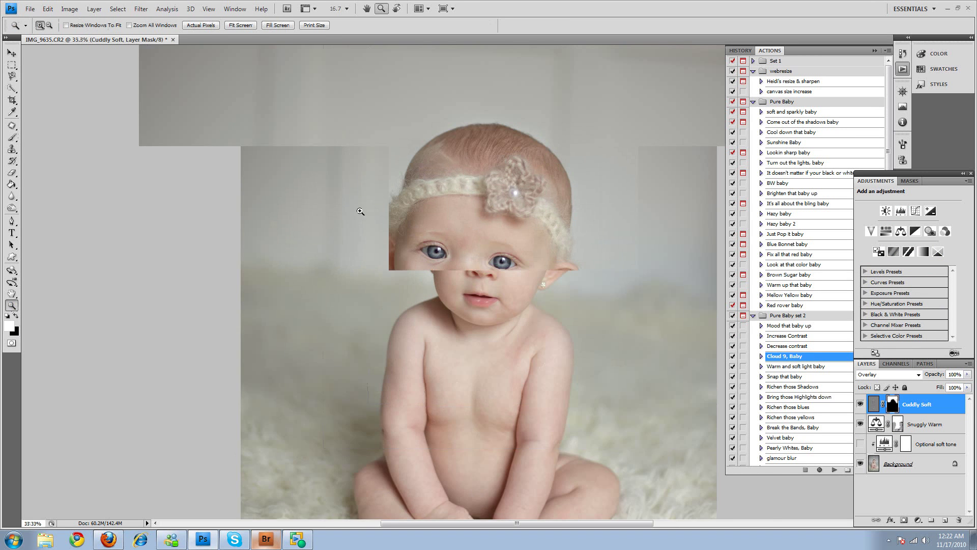
{"action": "key", "text": "b"}
{"action": "right_click", "coordinate": [471, 153]}
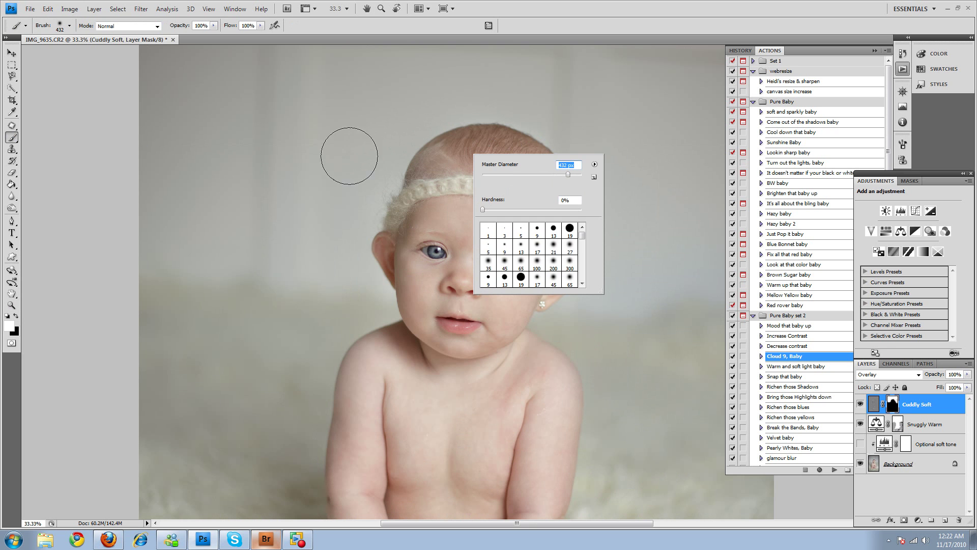
{"action": "key", "text": "Return"}
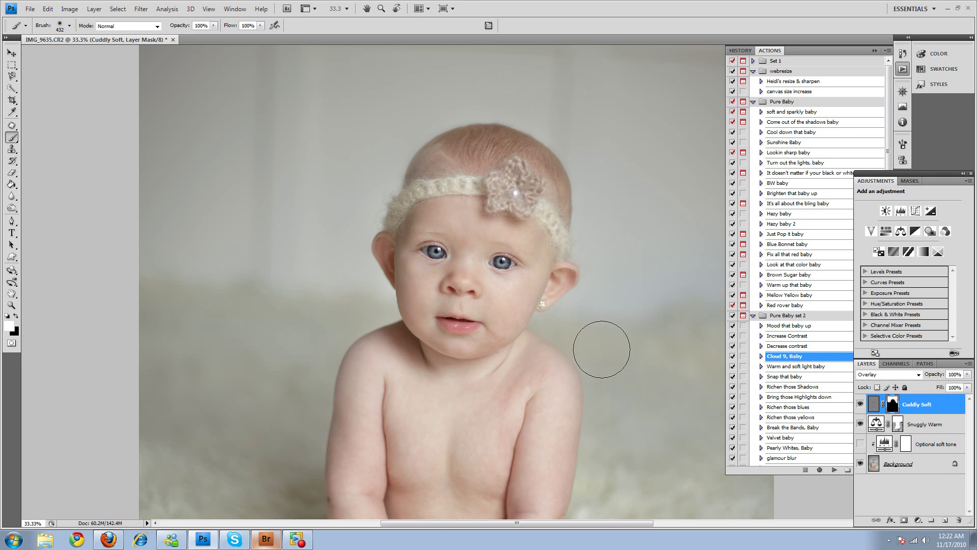
{"action": "left_click_drag", "start_coordinate": [602, 349], "coordinate": [618, 431]}
{"action": "mouse_move", "coordinate": [369, 303]}
{"action": "left_mouse_down"}
{"action": "mouse_move", "coordinate": [328, 347]}
{"action": "mouse_move", "coordinate": [300, 449]}
{"action": "left_mouse_up"}
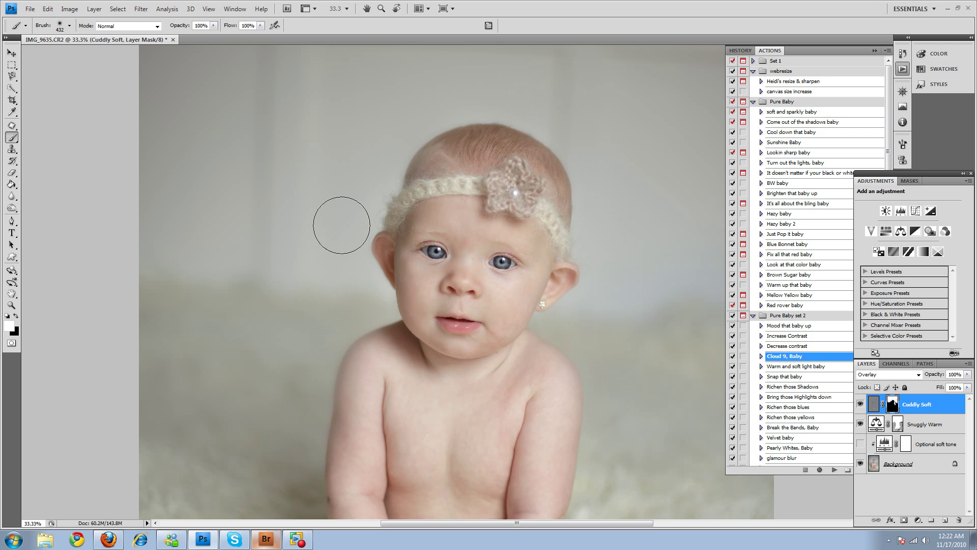
{"action": "mouse_move", "coordinate": [341, 225]}
{"action": "left_mouse_down"}
{"action": "mouse_move", "coordinate": [375, 153]}
{"action": "mouse_move", "coordinate": [408, 120]}
{"action": "mouse_move", "coordinate": [443, 121]}
{"action": "left_mouse_up"}
{"action": "scroll", "coordinate": [309, 279], "scroll_direction": "down", "scroll_amount": 5}
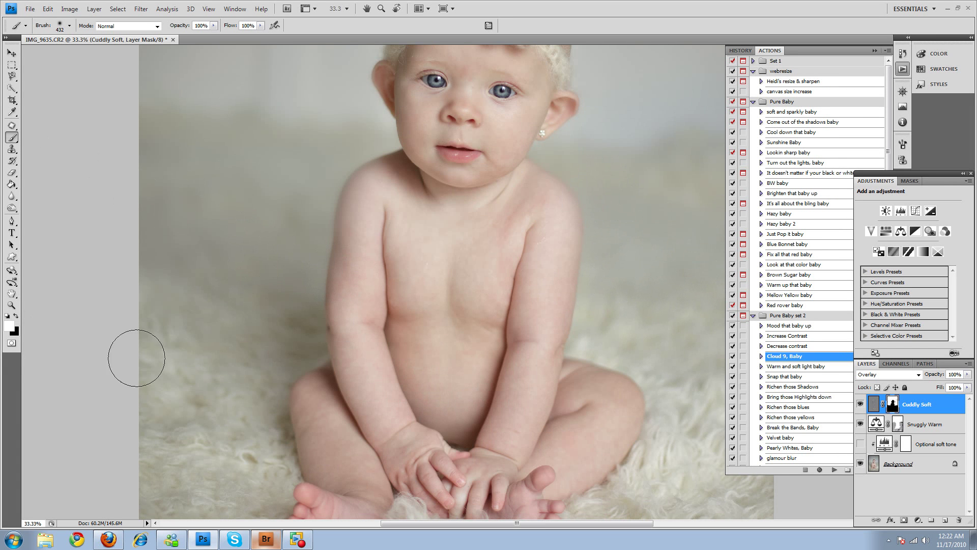
{"action": "scroll", "coordinate": [137, 357], "scroll_direction": "down", "scroll_amount": 5}
{"action": "scroll", "coordinate": [120, 420], "scroll_direction": "down", "scroll_amount": 1}
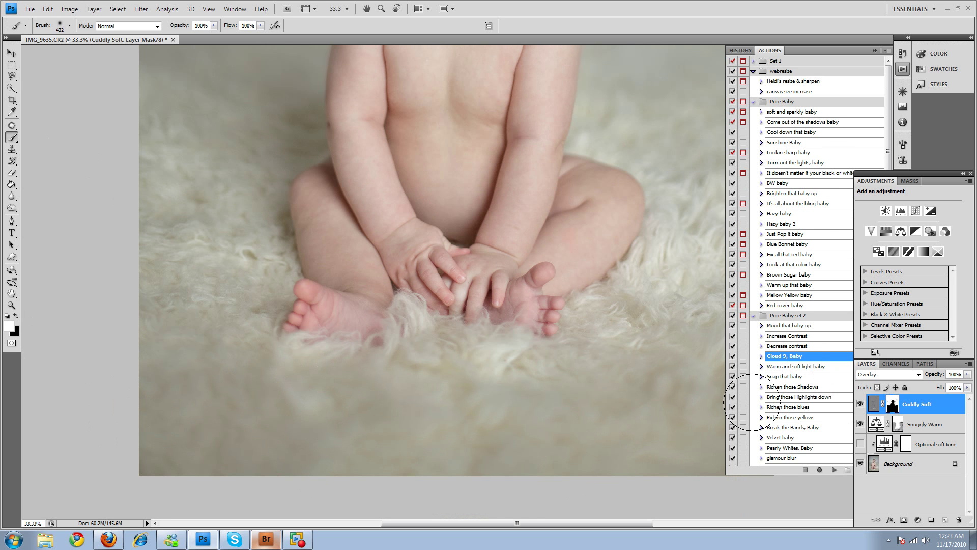
Compare the whole photo and a closer view with the Cuddly Soft layer off and on
{"action": "left_click", "coordinate": [11, 305]}
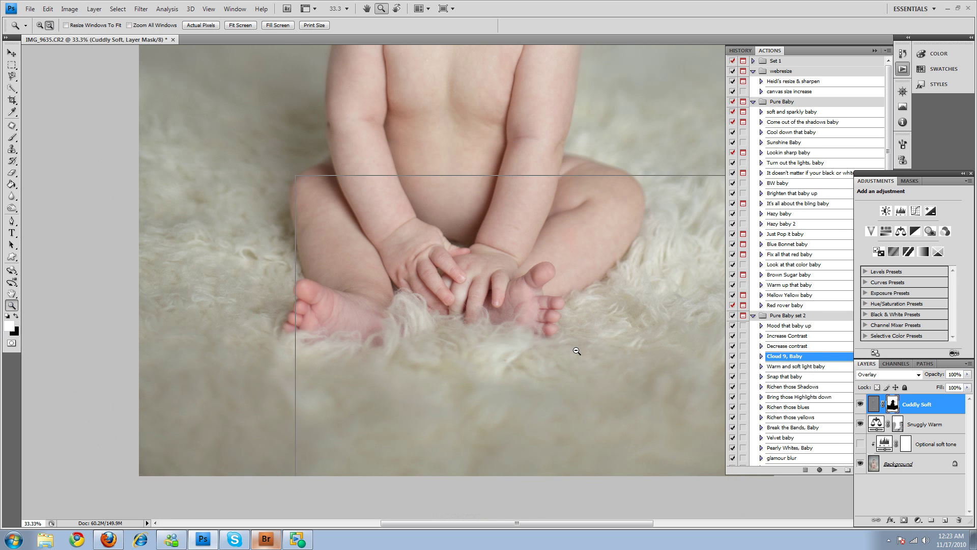
{"action": "left_click", "coordinate": [578, 349], "text": "alt"}
{"action": "left_click", "coordinate": [698, 312], "text": "alt"}
{"action": "left_click", "coordinate": [656, 285], "text": "alt"}
{"action": "left_click", "coordinate": [496, 262]}
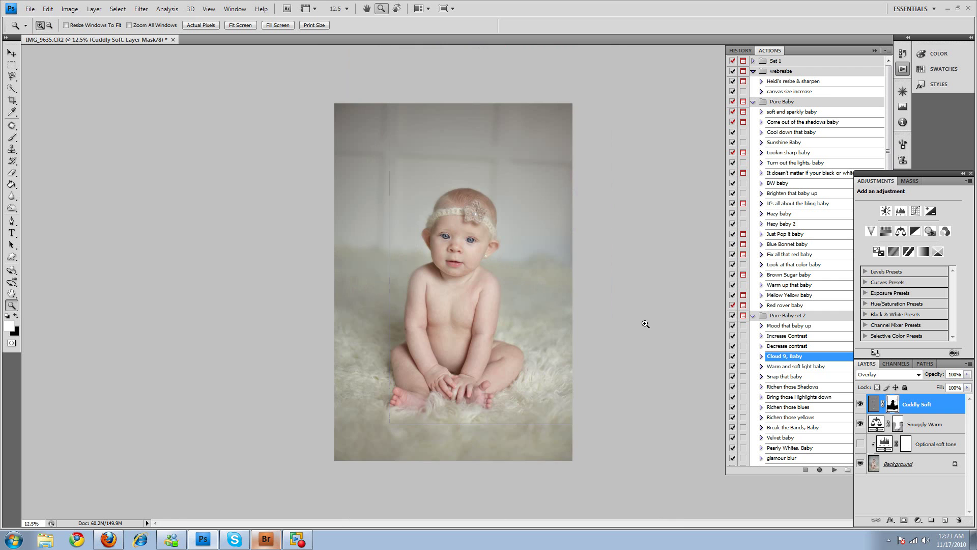
{"action": "left_click", "coordinate": [860, 404]}
{"action": "left_click", "coordinate": [860, 405]}
{"action": "left_click", "coordinate": [449, 288]}
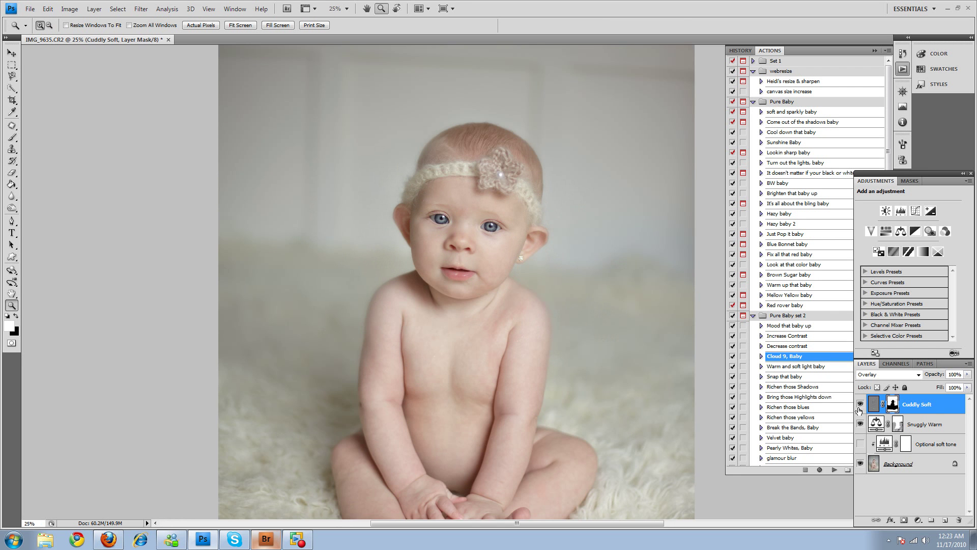
{"action": "left_click", "coordinate": [860, 404]}
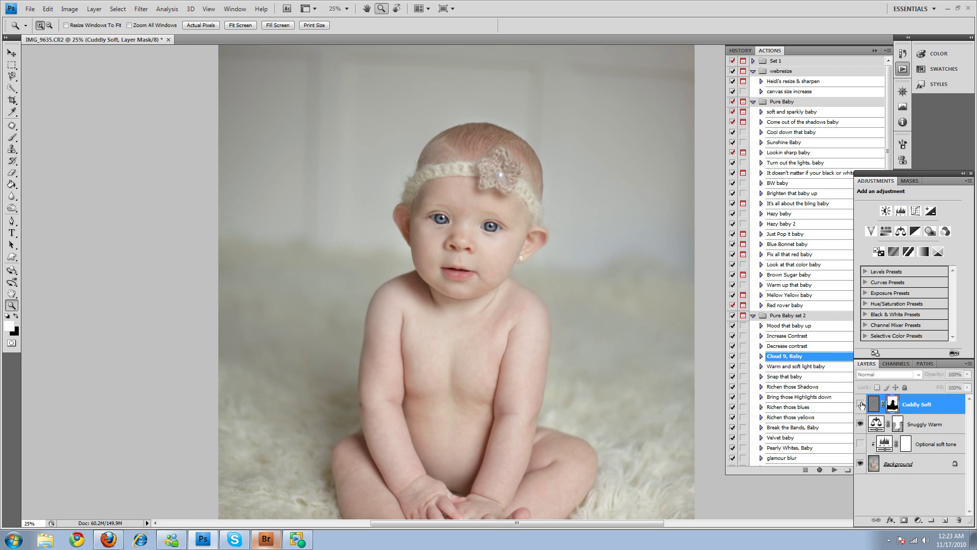
{"action": "left_click", "coordinate": [860, 404]}
{"action": "left_click", "coordinate": [861, 405]}
{"action": "left_click", "coordinate": [860, 405]}
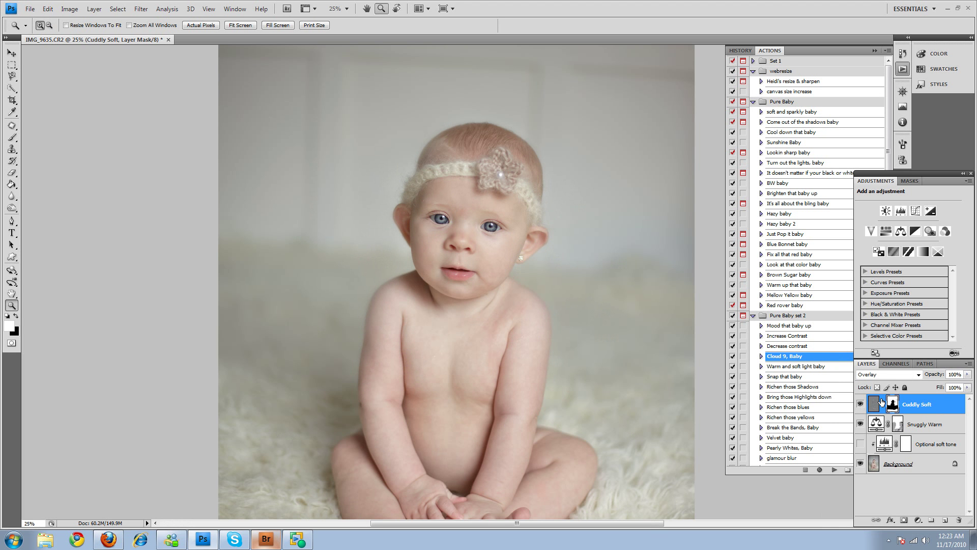
Set the Cuddly Soft layer's opacity to 77% and merge the visible layers into the background
{"action": "left_click", "coordinate": [967, 375]}
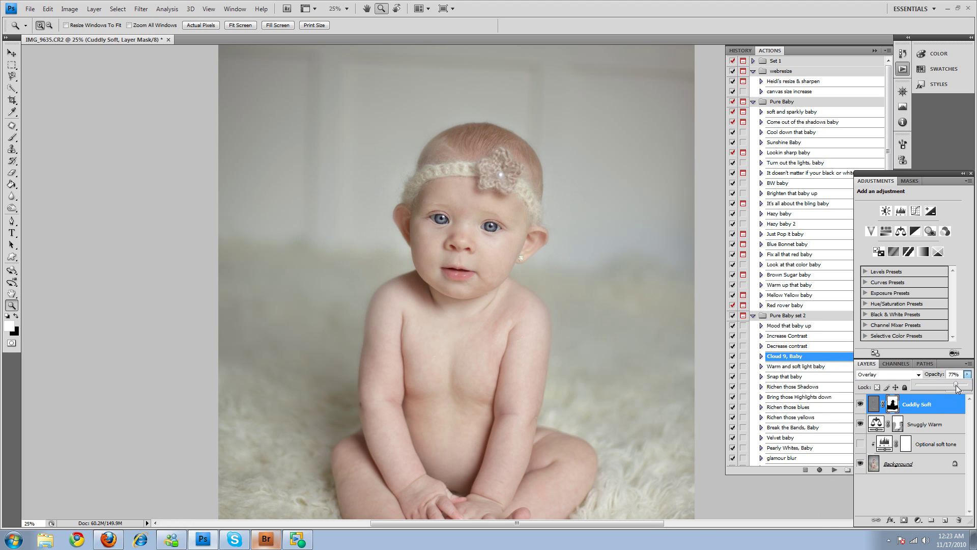
{"action": "left_click", "coordinate": [863, 428]}
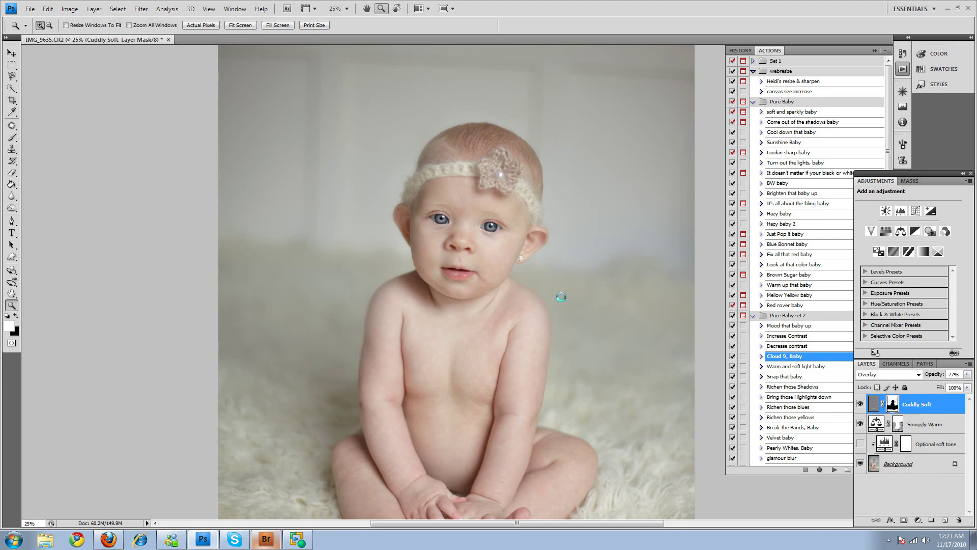
{"action": "key", "text": "ctrl+shift+e"}
{"action": "key", "text": "ctrl+minus"}
{"action": "key", "text": "ctrl+minus"}
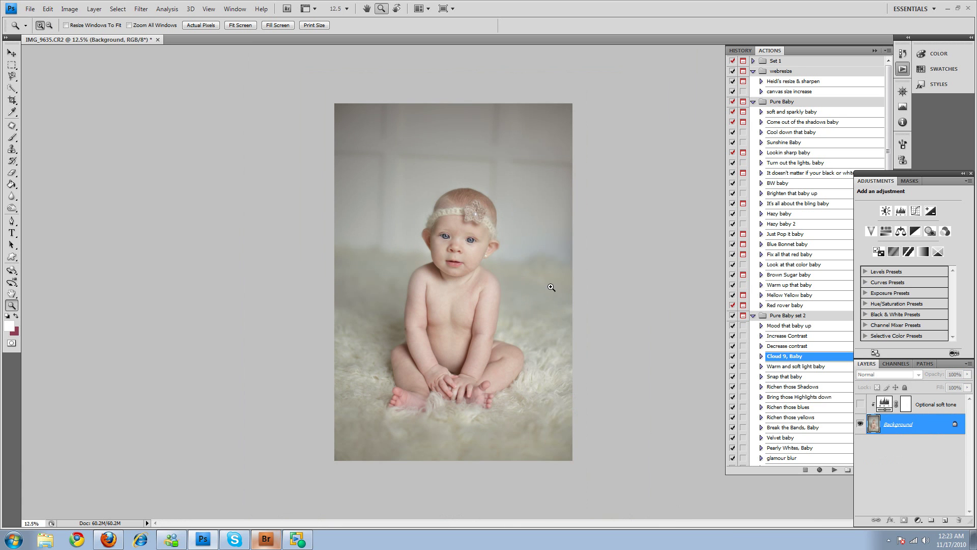
Show the Optional soft tone layer, set its opacity to 25%, compare the effect and merge it into the background
{"action": "left_click", "coordinate": [936, 406]}
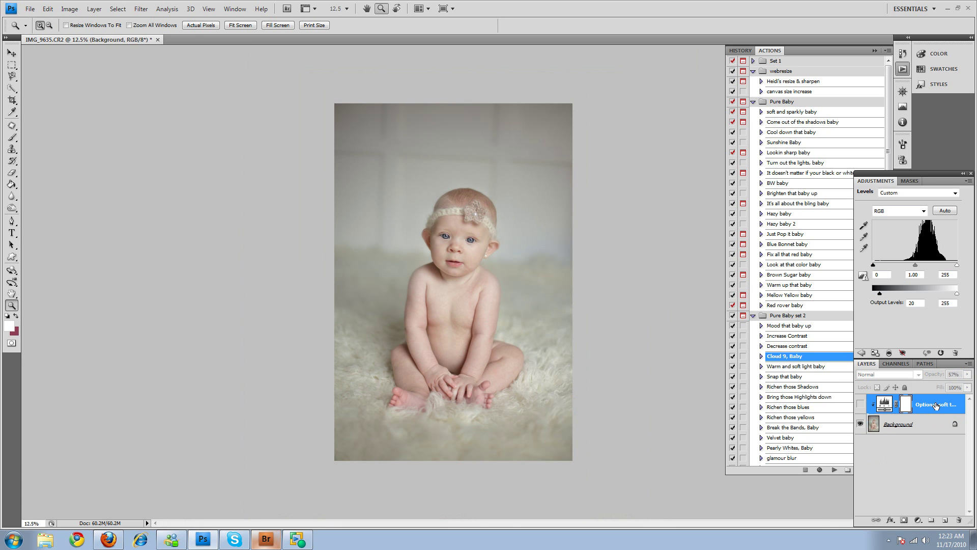
{"action": "left_click", "coordinate": [861, 406]}
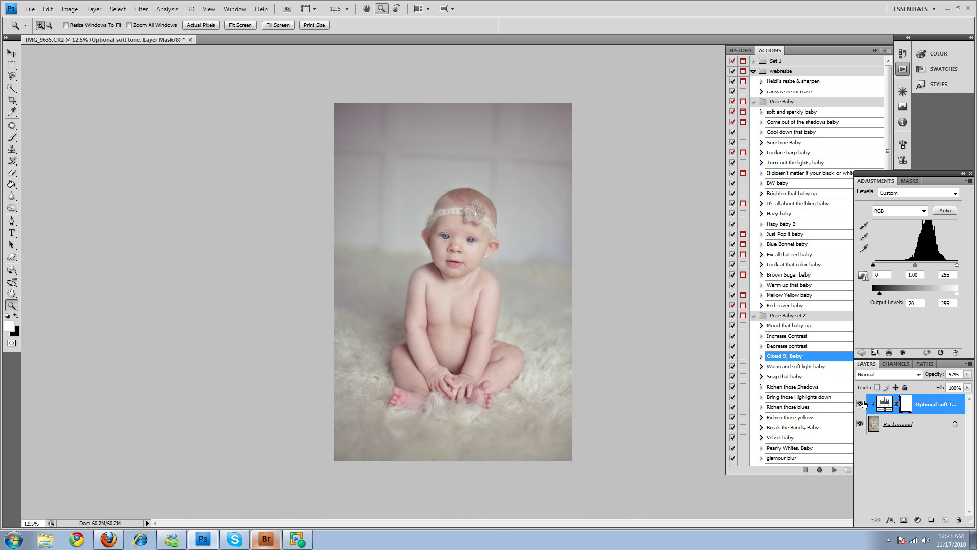
{"action": "left_click", "coordinate": [967, 375]}
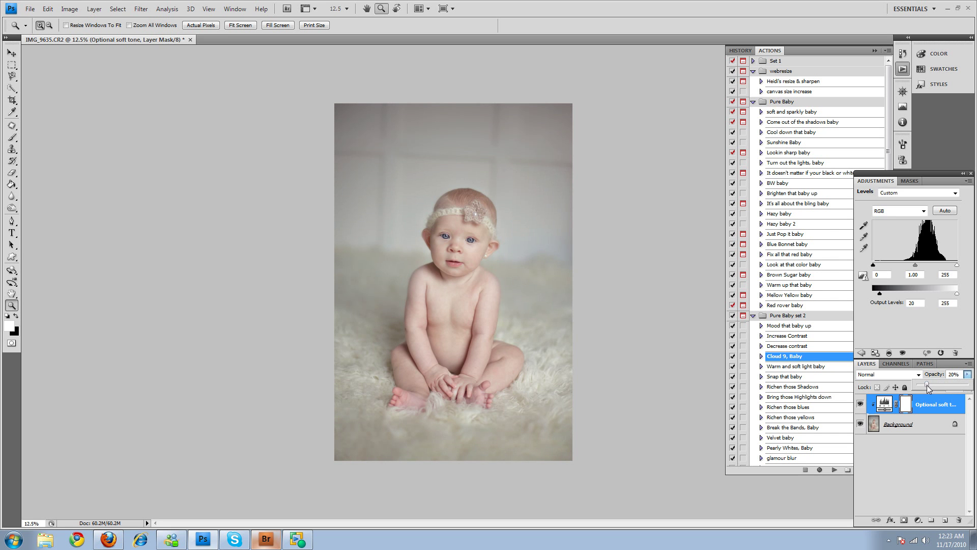
{"action": "left_click", "coordinate": [859, 405]}
{"action": "left_click", "coordinate": [967, 374]}
{"action": "left_click", "coordinate": [930, 385]}
{"action": "left_click", "coordinate": [861, 405]}
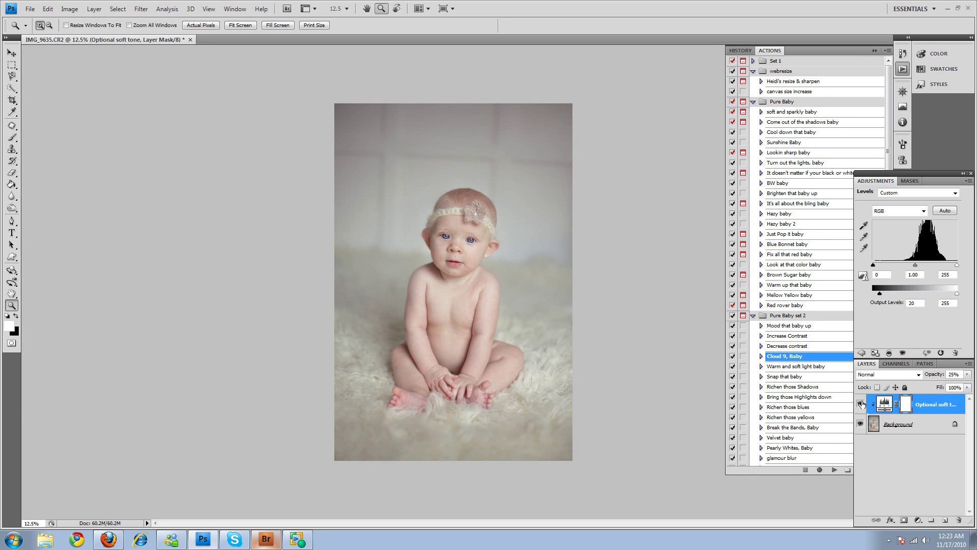
{"action": "key", "text": "ctrl+e"}
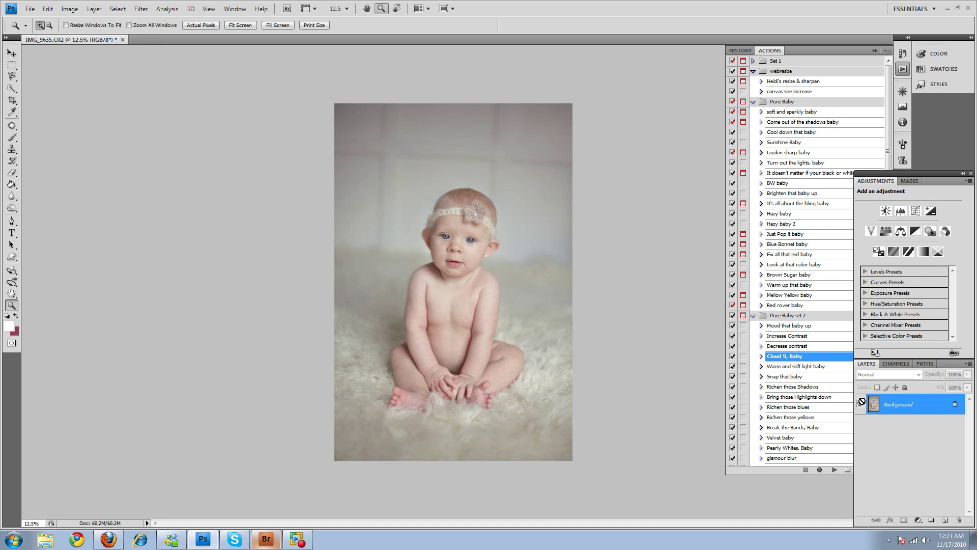
Duplicate the background layer, then scale the copy to 111%, rotate it -2.5° and reposition it to straighten the composition
{"action": "key", "text": "ctrl+j"}
{"action": "key", "text": "ctrl+t"}
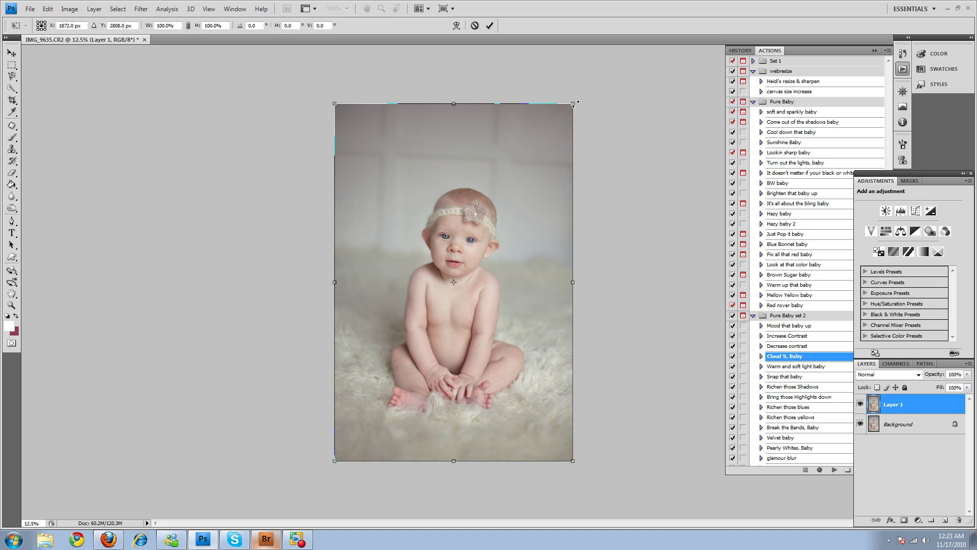
{"action": "left_click_drag", "start_coordinate": [574, 103], "coordinate": [587, 81]}
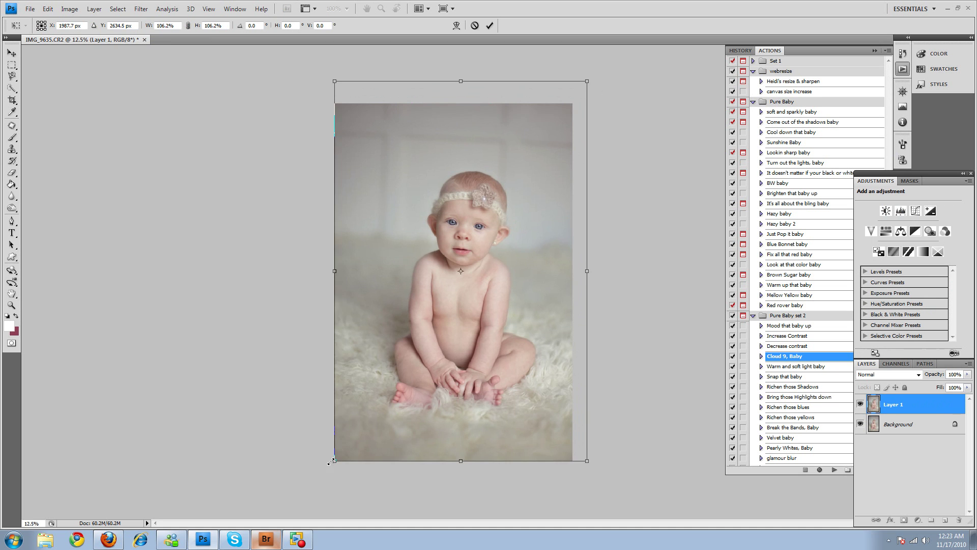
{"action": "left_click_drag", "start_coordinate": [331, 461], "coordinate": [311, 474]}
{"action": "left_click_drag", "start_coordinate": [624, 417], "coordinate": [650, 408]}
{"action": "left_click_drag", "start_coordinate": [507, 388], "coordinate": [505, 395]}
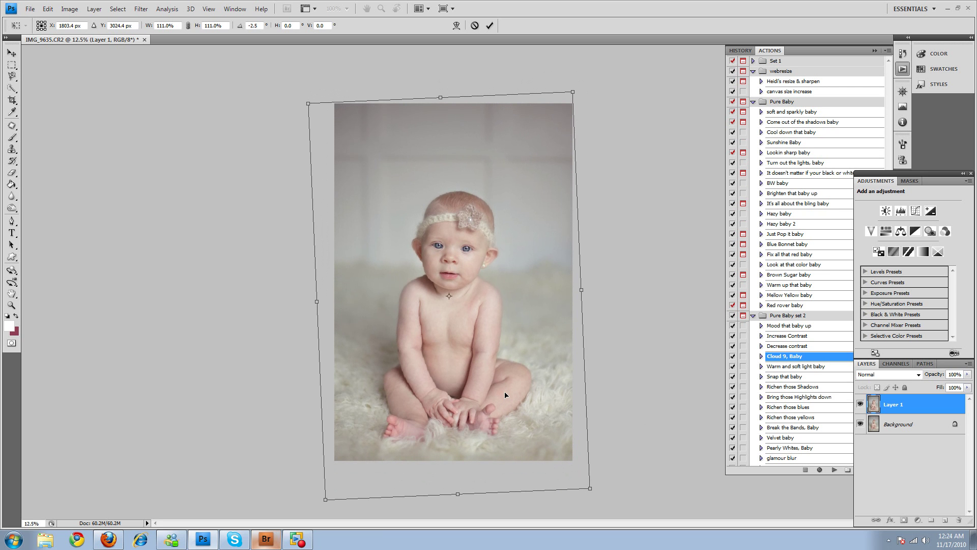
{"action": "key", "text": "ctrl+space"}
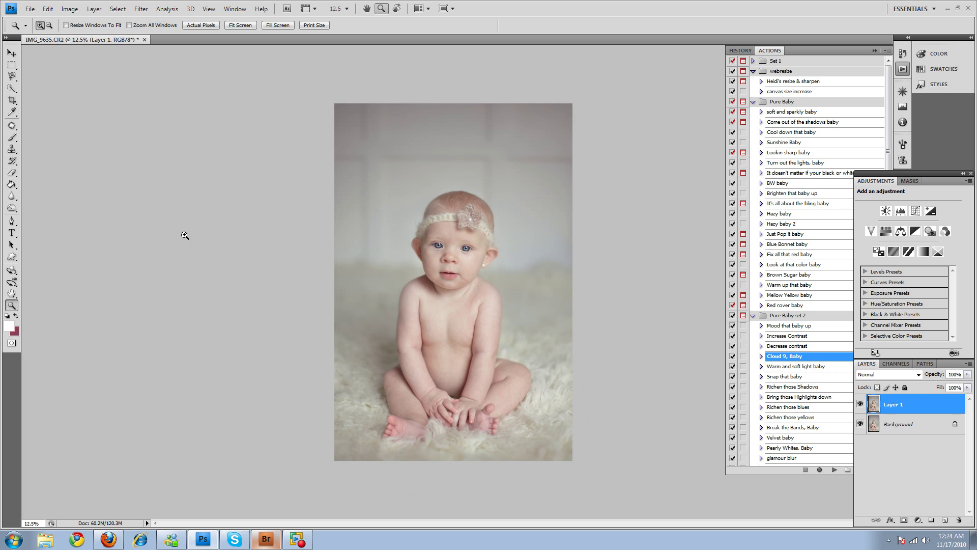
Sample the grey of the backdrop and paint it across the upper backdrop with a soft 1557 px brush at 75% opacity
{"action": "left_click", "coordinate": [13, 138]}
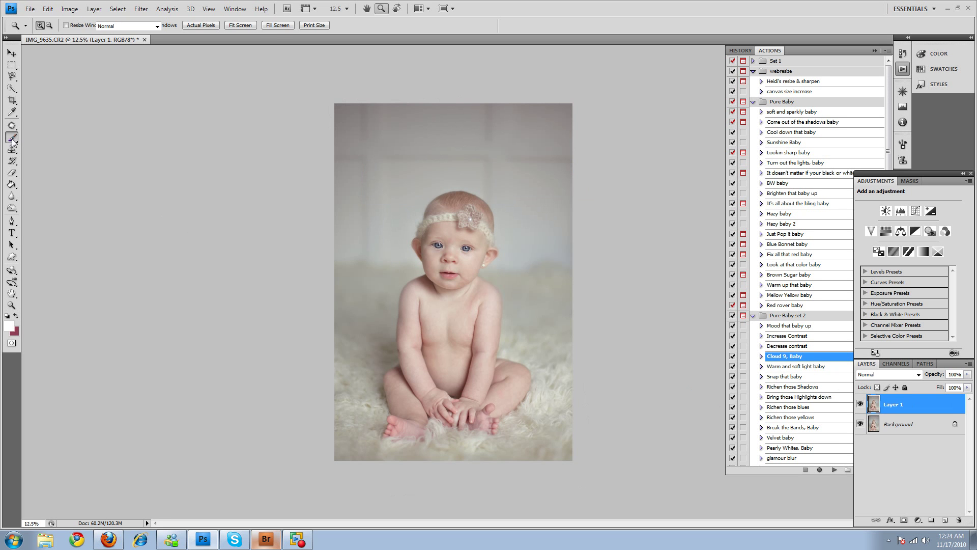
{"action": "right_click", "coordinate": [418, 149]}
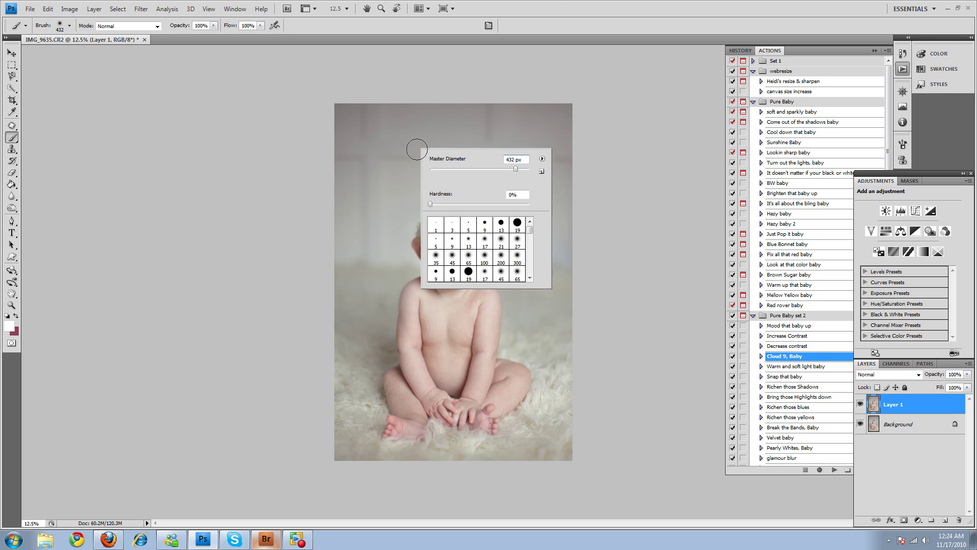
{"action": "left_click", "coordinate": [564, 2]}
{"action": "key", "text": "alt"}
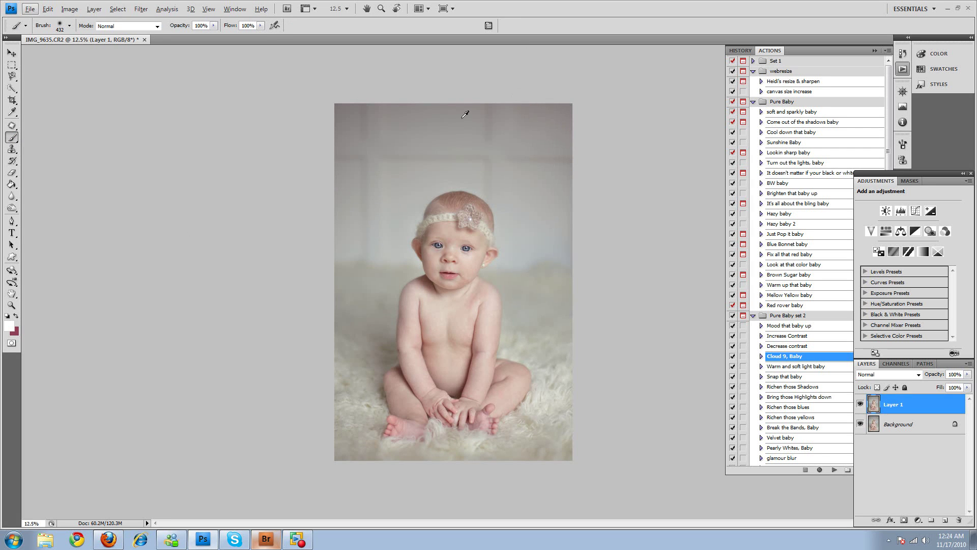
{"action": "left_click", "coordinate": [427, 131], "text": "alt"}
{"action": "left_click", "coordinate": [213, 26]}
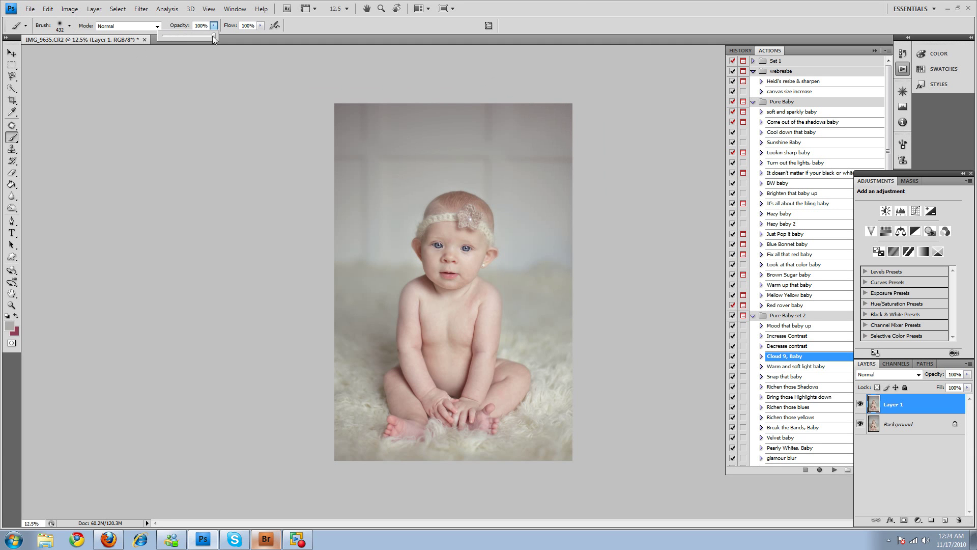
{"action": "left_click_drag", "start_coordinate": [200, 36], "coordinate": [201, 37]}
{"action": "left_click", "coordinate": [64, 27]}
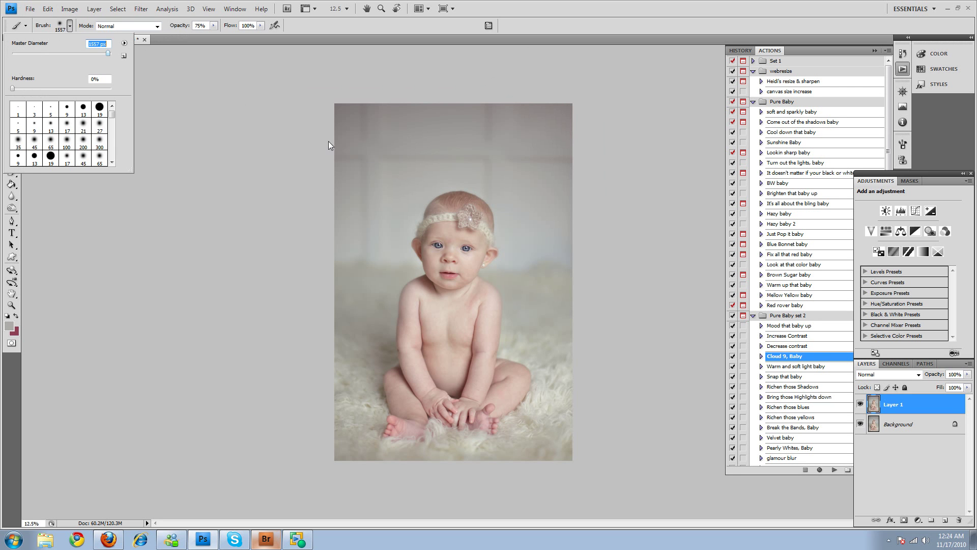
{"action": "mouse_move", "coordinate": [320, 128]}
{"action": "left_mouse_down"}
{"action": "mouse_move", "coordinate": [384, 112]}
{"action": "mouse_move", "coordinate": [621, 125]}
{"action": "left_mouse_up"}
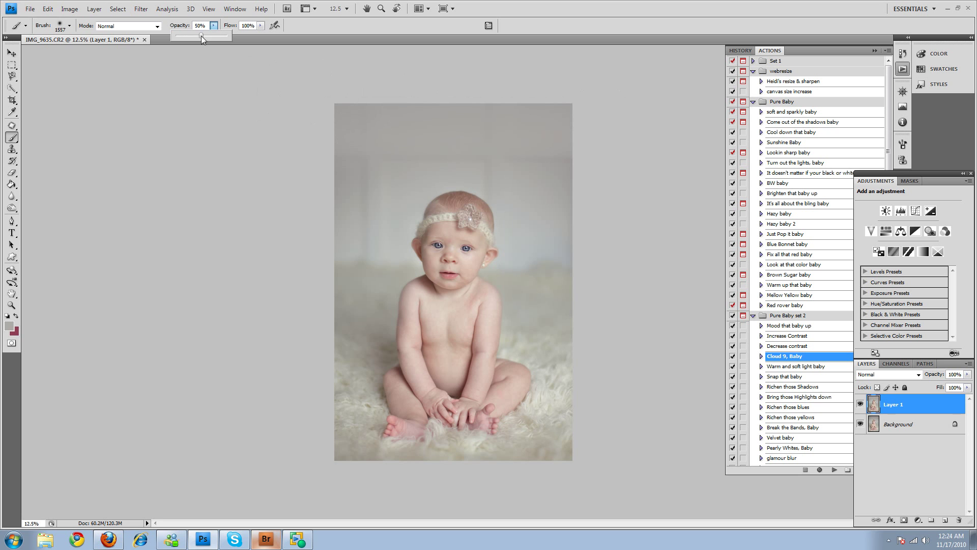
Smooth the remaining backdrop creases above the baby's head at 50% brush opacity, enlarging the soft brush to 715 px
{"action": "right_click", "coordinate": [369, 129]}
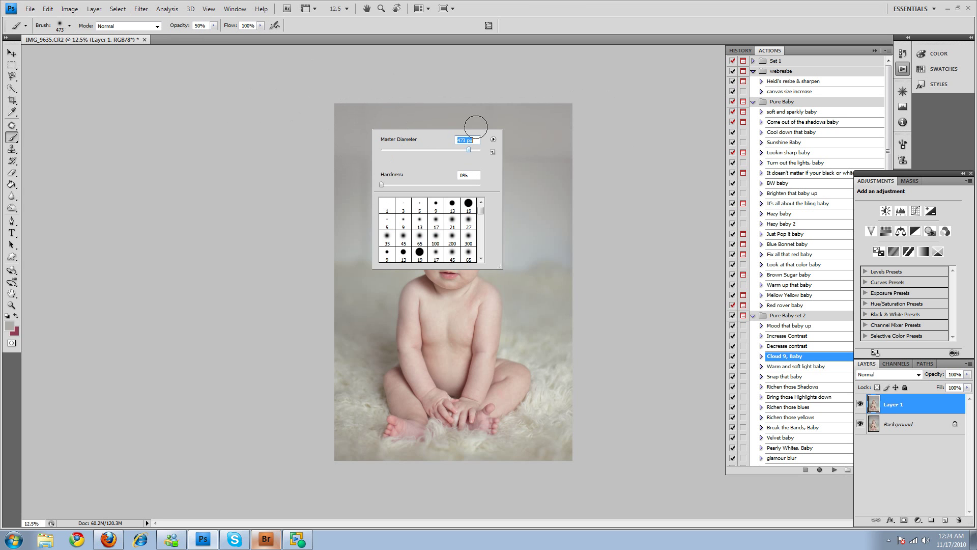
{"action": "key", "text": "Return"}
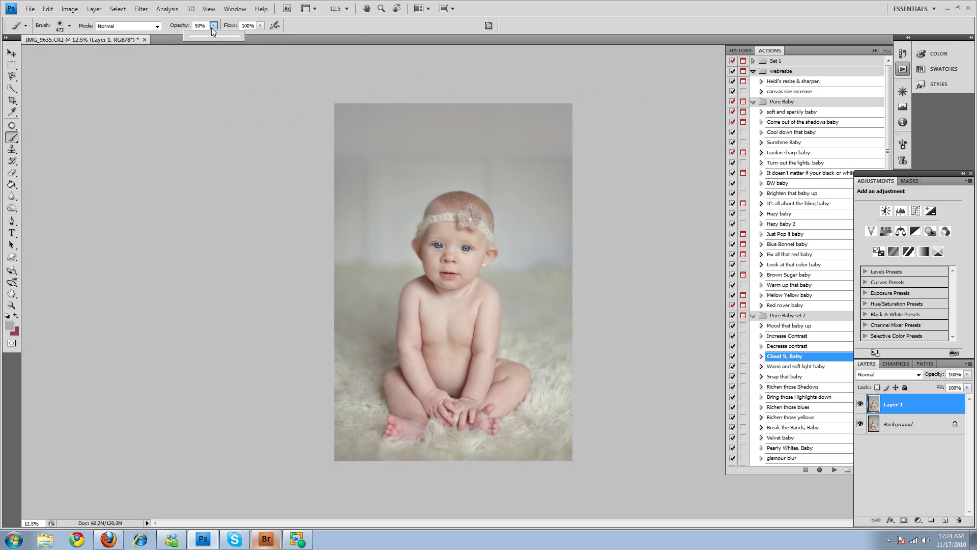
{"action": "right_click", "coordinate": [433, 181]}
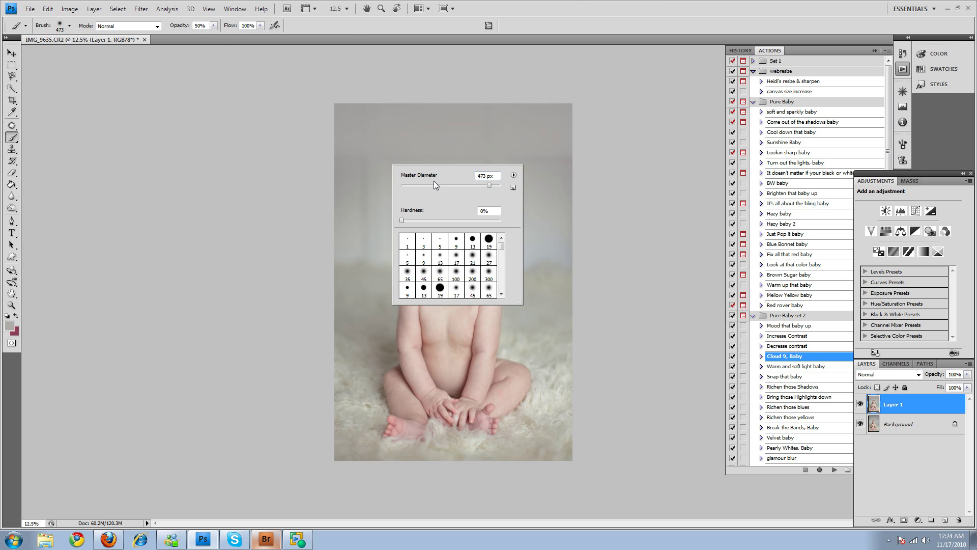
{"action": "left_click", "coordinate": [490, 188]}
{"action": "left_click_drag", "start_coordinate": [487, 186], "coordinate": [493, 187]}
{"action": "key", "text": "Return"}
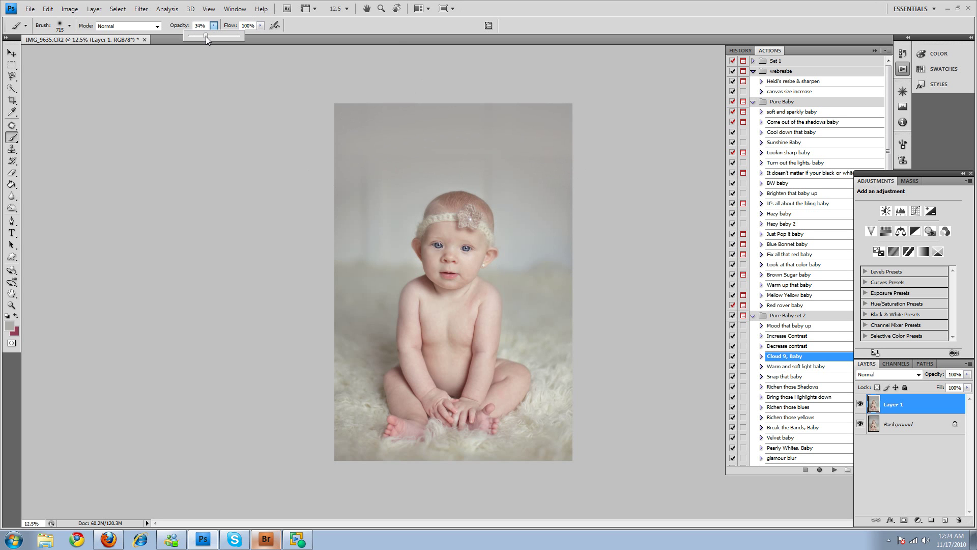
Paint the sampled grey over the backdrop beside the baby's head at 34% opacity and compare with Layer 1 off and on
{"action": "left_click", "coordinate": [346, 208]}
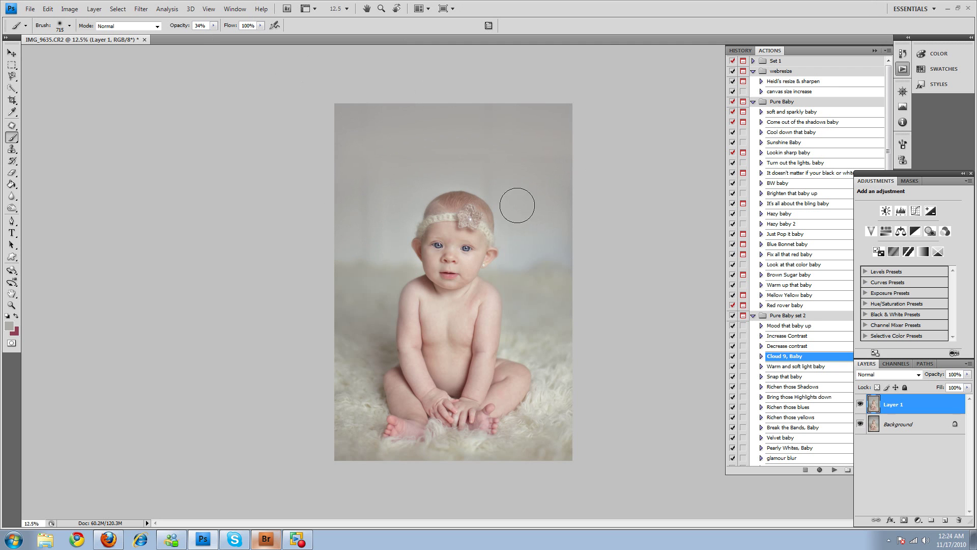
{"action": "mouse_move", "coordinate": [384, 176]}
{"action": "left_mouse_down"}
{"action": "mouse_move", "coordinate": [353, 203]}
{"action": "mouse_move", "coordinate": [344, 238]}
{"action": "mouse_move", "coordinate": [375, 246]}
{"action": "left_mouse_up"}
{"action": "left_click", "coordinate": [549, 238]}
{"action": "left_click", "coordinate": [860, 404]}
{"action": "left_click", "coordinate": [860, 404]}
{"action": "left_click", "coordinate": [860, 404]}
{"action": "left_click", "coordinate": [860, 404]}
Blend the grey down both sides of the backdrop into the rug, lowering the brush opacity to 24%, 19% and 9%
{"action": "left_click", "coordinate": [214, 26]}
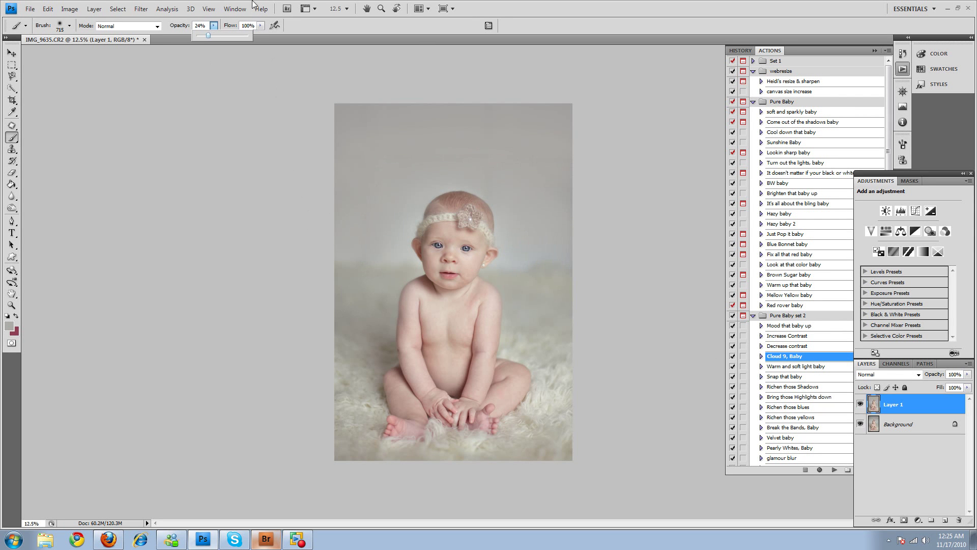
{"action": "left_click", "coordinate": [364, 204]}
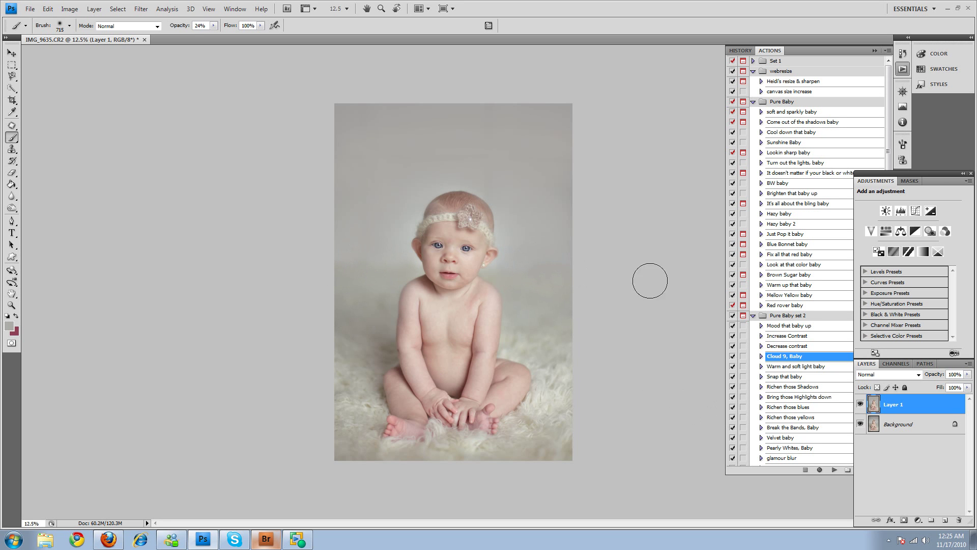
{"action": "left_click", "coordinate": [214, 26]}
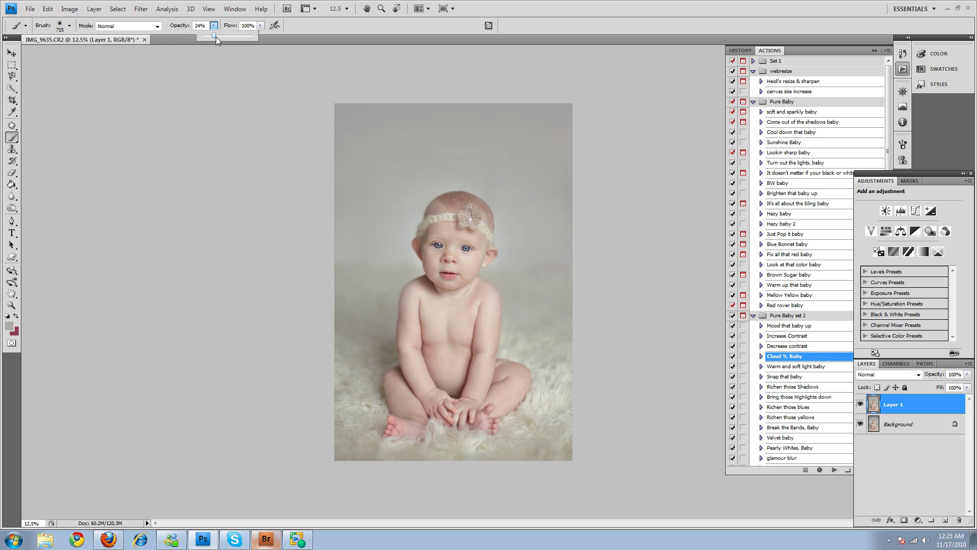
{"action": "left_click", "coordinate": [360, 256]}
{"action": "left_click", "coordinate": [207, 35]}
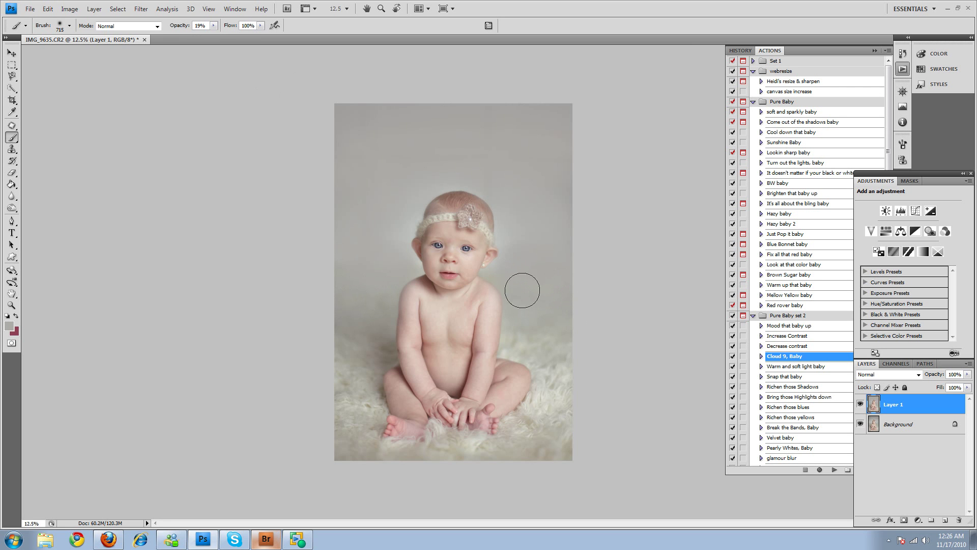
{"action": "left_click", "coordinate": [213, 27]}
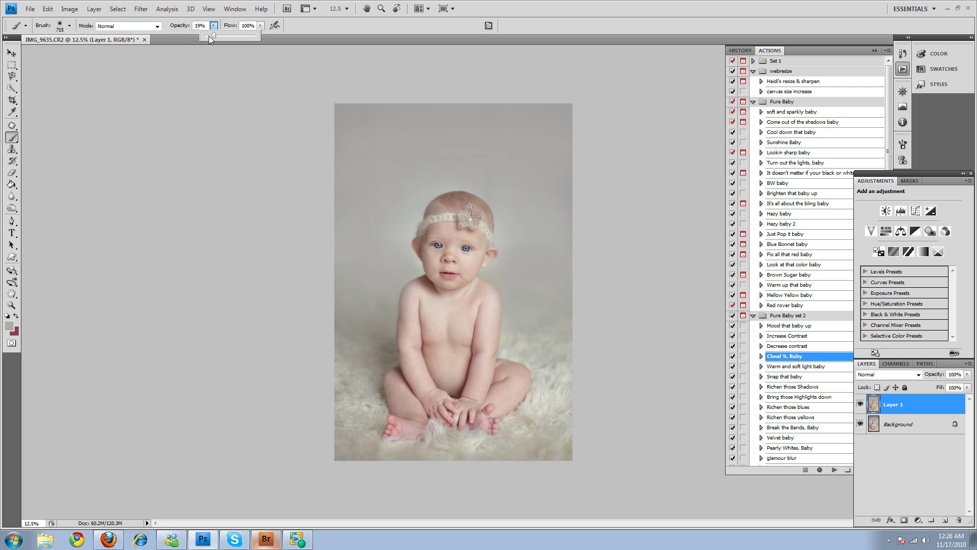
{"action": "left_click", "coordinate": [342, 315]}
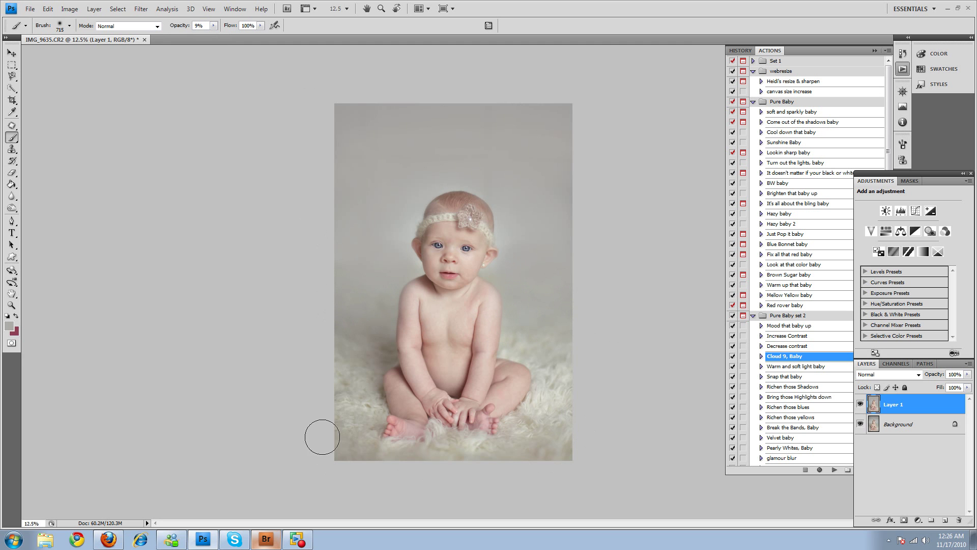
Compare the whole photo and a close view of the baby's face with Layer 1 off and on
{"action": "left_click", "coordinate": [860, 405]}
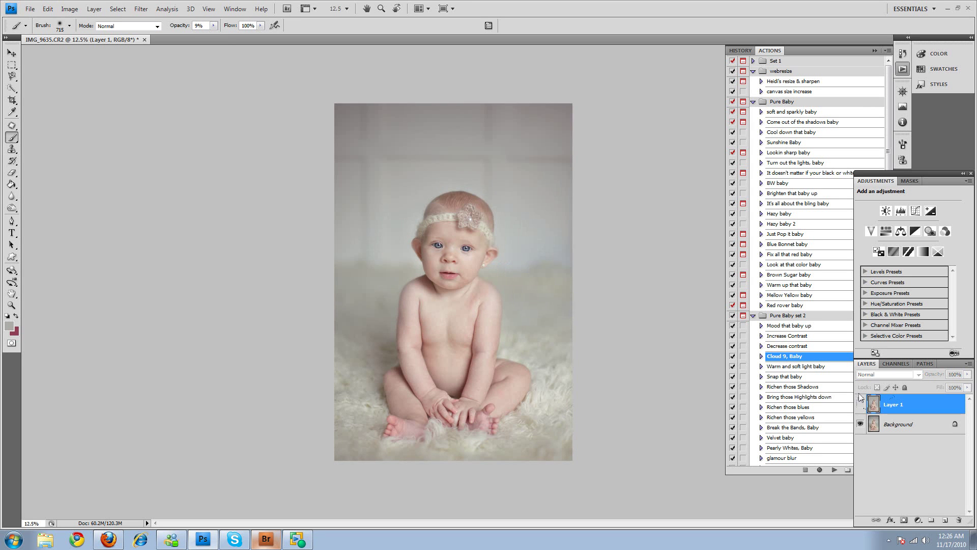
{"action": "left_click", "coordinate": [860, 405]}
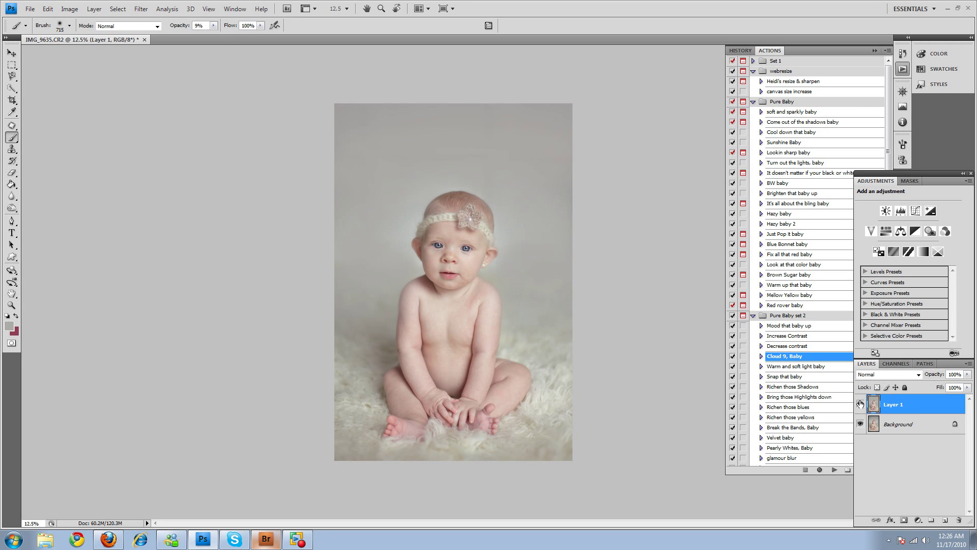
{"action": "left_click", "coordinate": [12, 305]}
{"action": "left_click", "coordinate": [473, 245]}
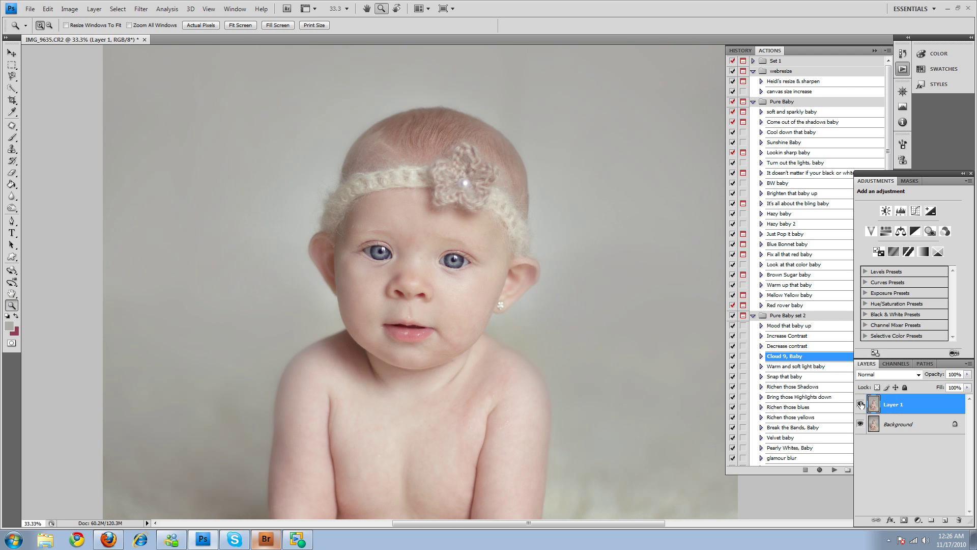
{"action": "left_click", "coordinate": [860, 403]}
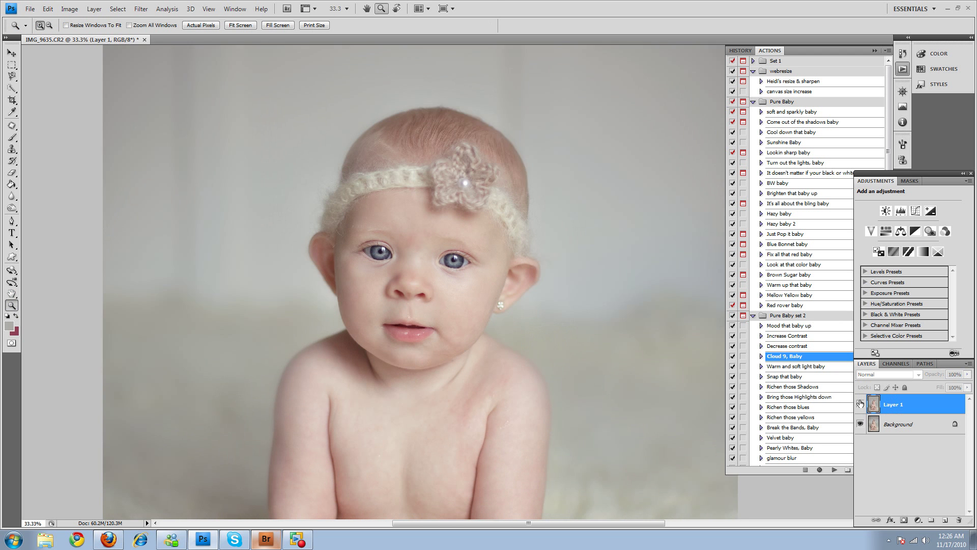
{"action": "left_click", "coordinate": [860, 404]}
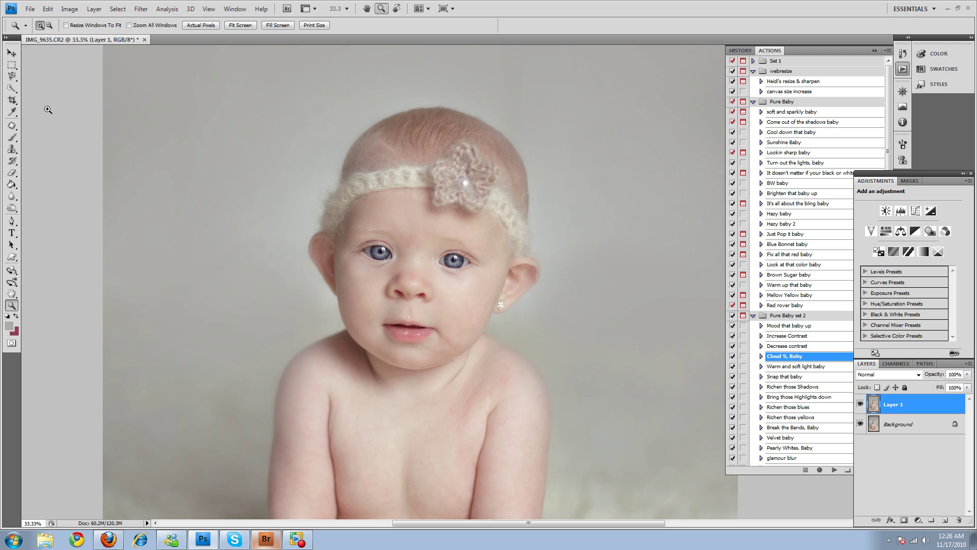
Add a mask to Layer 1 and paint black over the baby's face and shoulders with a soft 370 px brush at 100% opacity
{"action": "left_click", "coordinate": [903, 520]}
{"action": "left_click", "coordinate": [10, 138]}
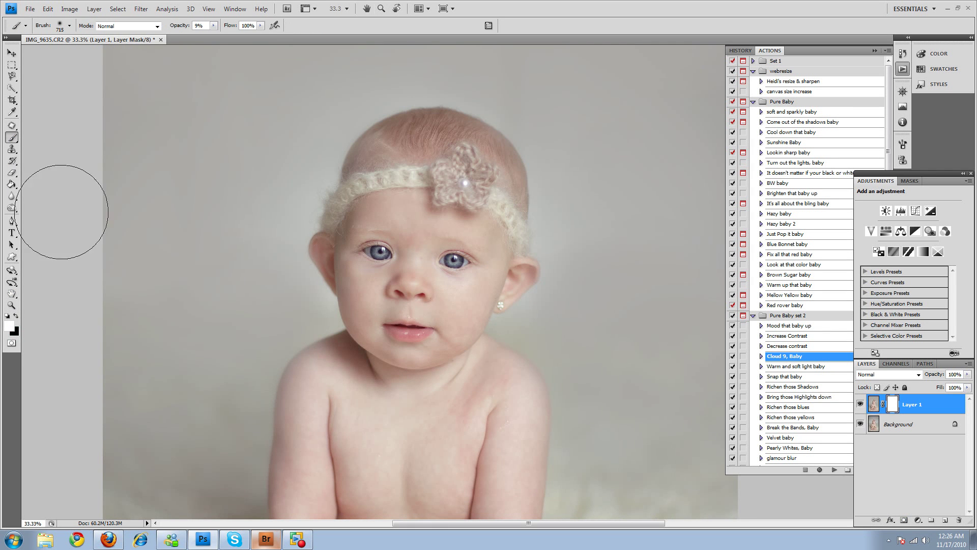
{"action": "left_click", "coordinate": [16, 316]}
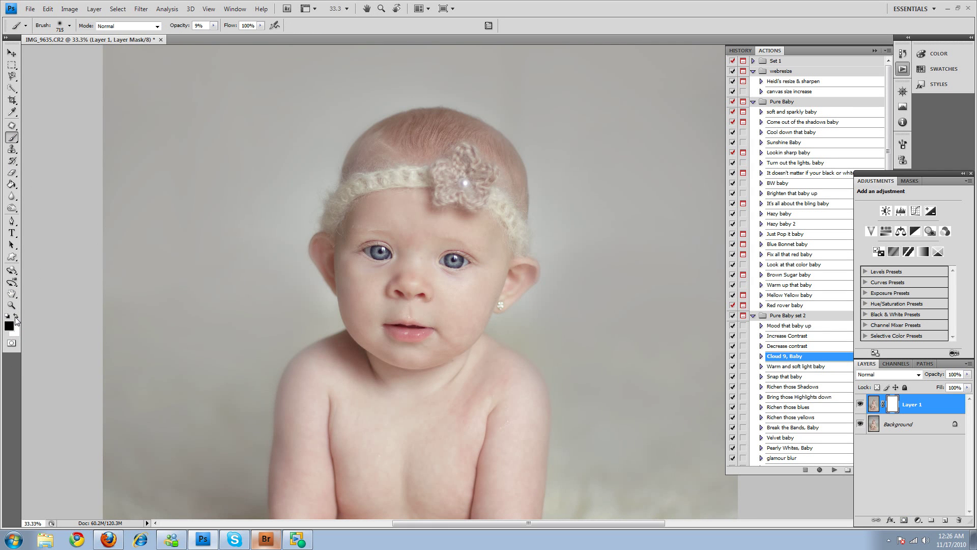
{"action": "right_click", "coordinate": [388, 262]}
{"action": "left_click", "coordinate": [214, 26]}
{"action": "mouse_move", "coordinate": [391, 163]}
{"action": "left_mouse_down"}
{"action": "mouse_move", "coordinate": [379, 186]}
{"action": "mouse_move", "coordinate": [429, 188]}
{"action": "mouse_move", "coordinate": [450, 171]}
{"action": "mouse_move", "coordinate": [461, 175]}
{"action": "mouse_move", "coordinate": [466, 152]}
{"action": "mouse_move", "coordinate": [491, 187]}
{"action": "mouse_move", "coordinate": [495, 173]}
{"action": "mouse_move", "coordinate": [489, 165]}
{"action": "mouse_move", "coordinate": [502, 205]}
{"action": "mouse_move", "coordinate": [487, 244]}
{"action": "mouse_move", "coordinate": [497, 231]}
{"action": "mouse_move", "coordinate": [477, 274]}
{"action": "mouse_move", "coordinate": [416, 254]}
{"action": "left_mouse_up"}
{"action": "mouse_move", "coordinate": [518, 390]}
{"action": "left_mouse_down"}
{"action": "mouse_move", "coordinate": [526, 408]}
{"action": "mouse_move", "coordinate": [495, 390]}
{"action": "left_mouse_up"}
{"action": "mouse_move", "coordinate": [314, 385]}
{"action": "left_mouse_down"}
{"action": "mouse_move", "coordinate": [319, 375]}
{"action": "mouse_move", "coordinate": [371, 392]}
{"action": "left_mouse_up"}
Mask out the overpaint on the baby's ears and head edges with a soft 185 px black brush
{"action": "right_click", "coordinate": [371, 285]}
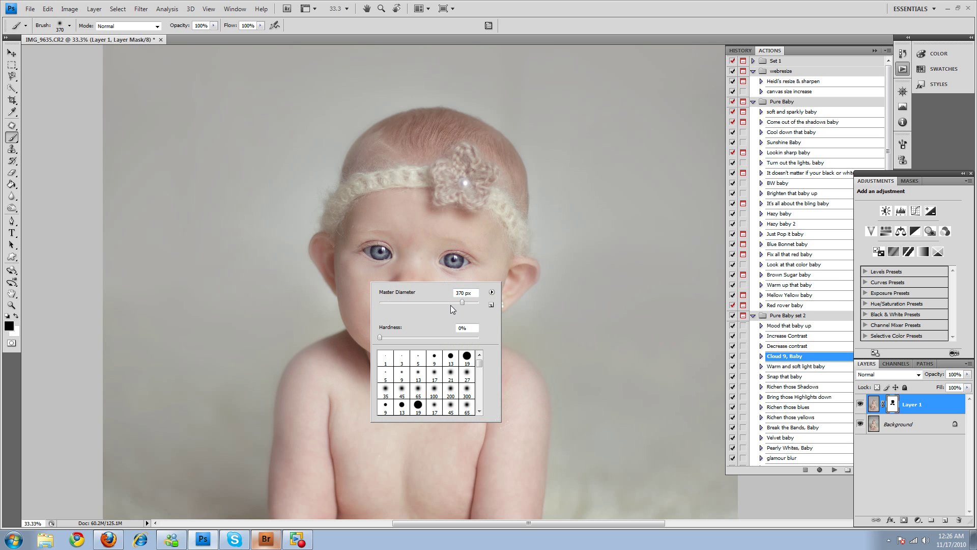
{"action": "left_click", "coordinate": [450, 304]}
{"action": "mouse_move", "coordinate": [332, 263]}
{"action": "left_mouse_down"}
{"action": "mouse_move", "coordinate": [345, 283]}
{"action": "mouse_move", "coordinate": [322, 250]}
{"action": "left_mouse_up"}
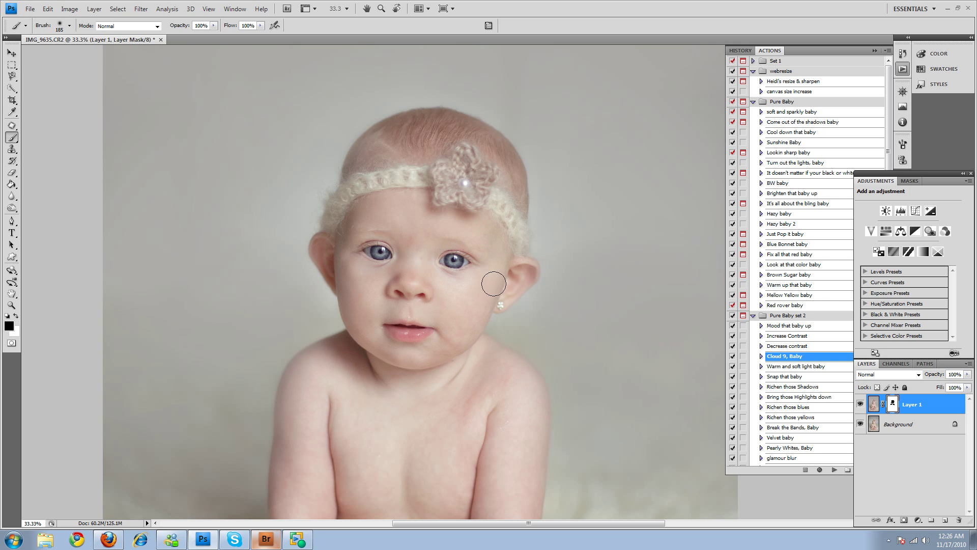
{"action": "mouse_move", "coordinate": [513, 279]}
{"action": "left_mouse_down"}
{"action": "mouse_move", "coordinate": [526, 270]}
{"action": "mouse_move", "coordinate": [497, 297]}
{"action": "left_mouse_up"}
{"action": "mouse_move", "coordinate": [508, 163]}
{"action": "left_mouse_down"}
{"action": "mouse_move", "coordinate": [461, 125]}
{"action": "mouse_move", "coordinate": [426, 120]}
{"action": "left_mouse_up"}
Compare the masked Layer 1 off and on, both close up and across the whole photo
{"action": "left_click", "coordinate": [859, 403]}
{"action": "left_click", "coordinate": [860, 404]}
{"action": "left_click", "coordinate": [859, 403]}
{"action": "left_click", "coordinate": [860, 404]}
{"action": "left_click", "coordinate": [860, 403]}
{"action": "left_click", "coordinate": [859, 404]}
{"action": "left_click", "coordinate": [11, 305]}
{"action": "left_click", "coordinate": [590, 369], "text": "alt"}
{"action": "left_click", "coordinate": [591, 368], "text": "alt"}
{"action": "left_click", "coordinate": [586, 369], "text": "alt"}
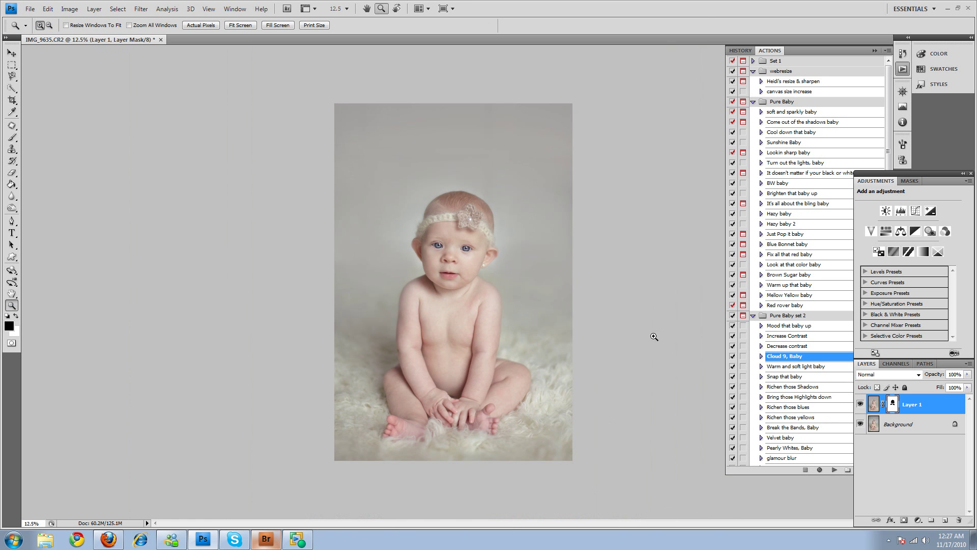
{"action": "left_click", "coordinate": [860, 405]}
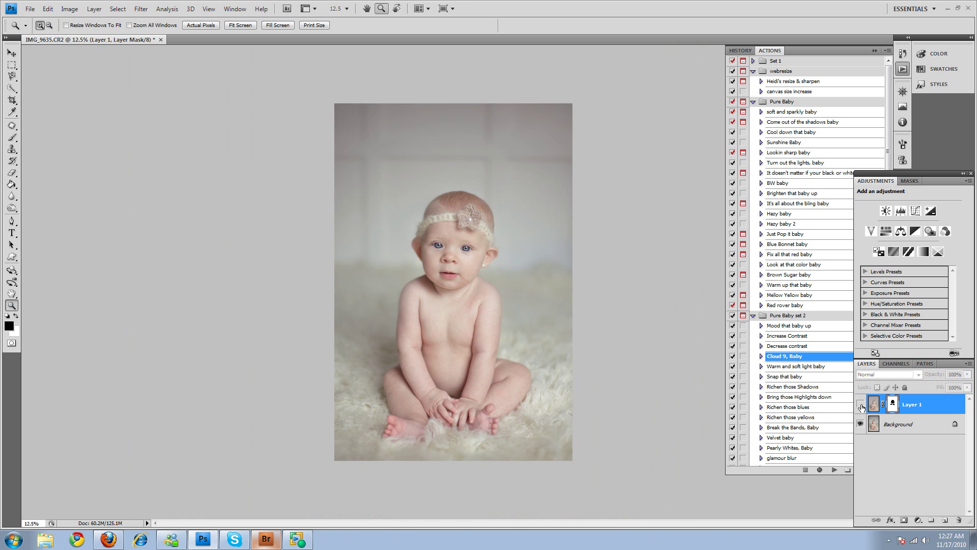
{"action": "left_click", "coordinate": [860, 405]}
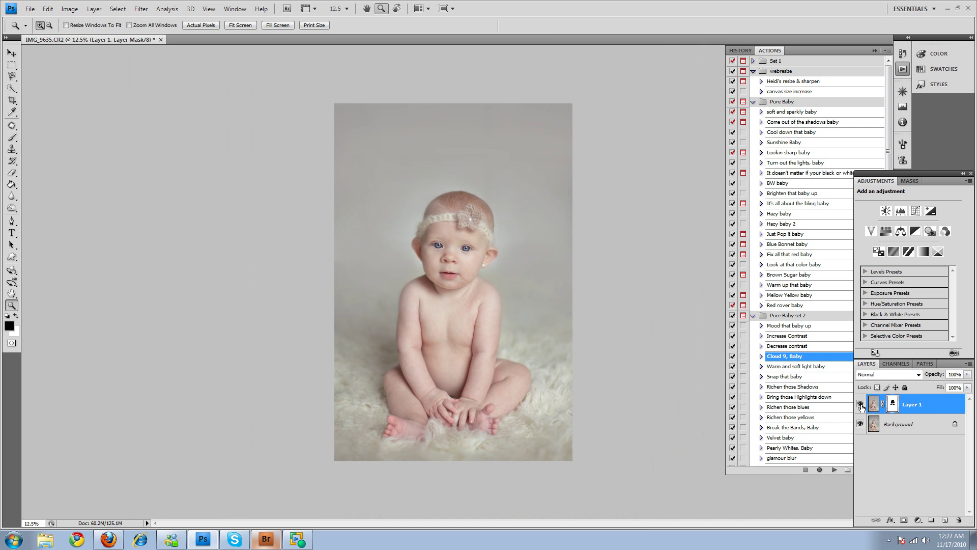
Merge the visible layers into the background and bring up the edit history
{"action": "key", "text": "ctrl+e"}
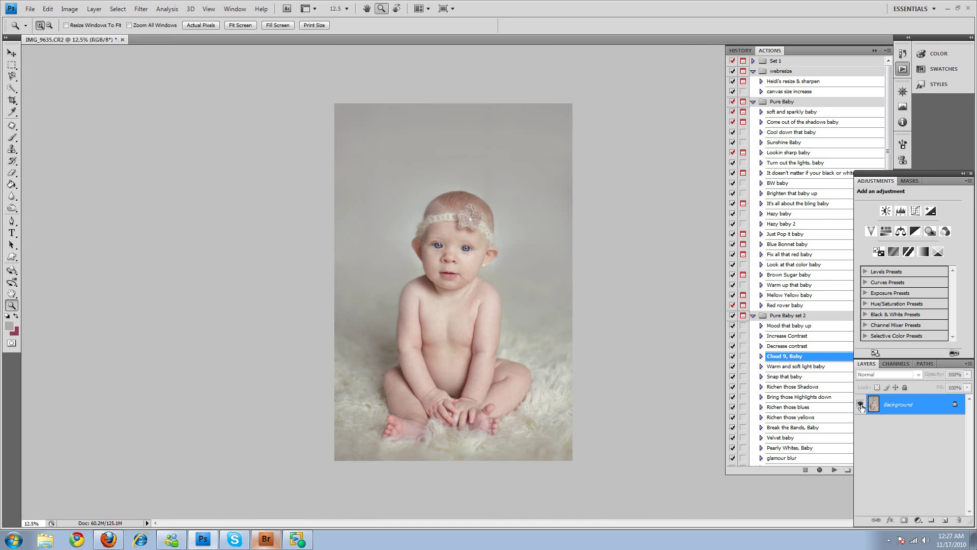
{"action": "left_click", "coordinate": [740, 50]}
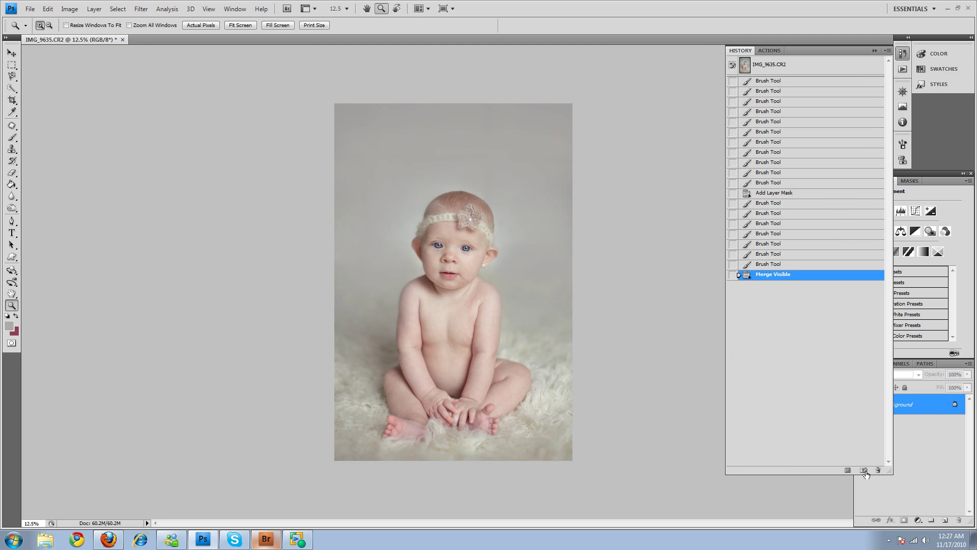
Save a history snapshot of the merged image and compare it with the originally opened photo, ending on the new snapshot
{"action": "left_click", "coordinate": [864, 471]}
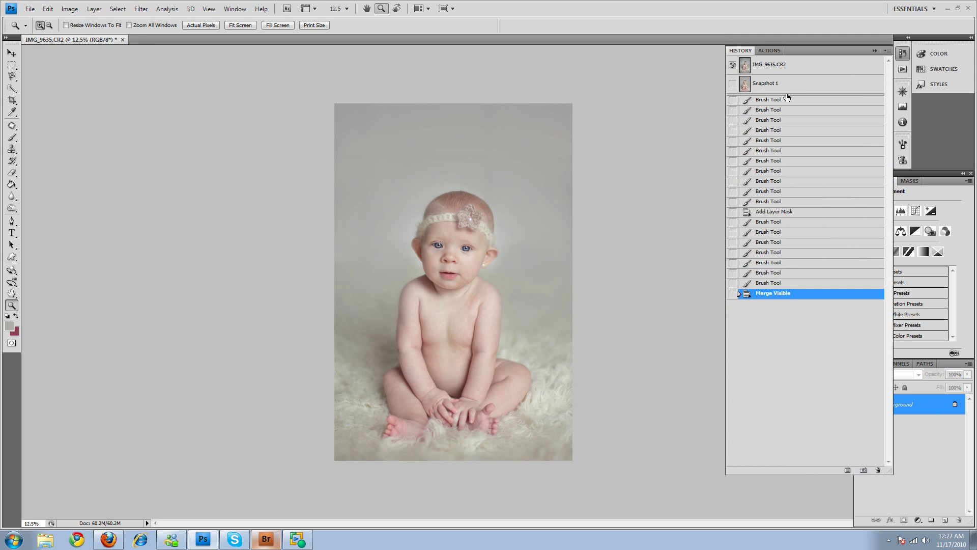
{"action": "left_click", "coordinate": [774, 70]}
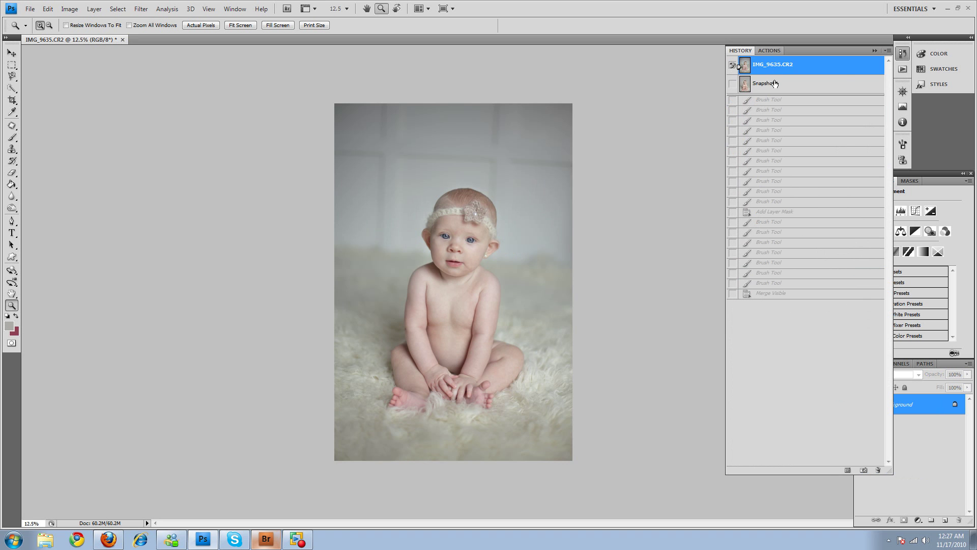
{"action": "left_click", "coordinate": [774, 84]}
{"action": "left_click", "coordinate": [770, 51]}
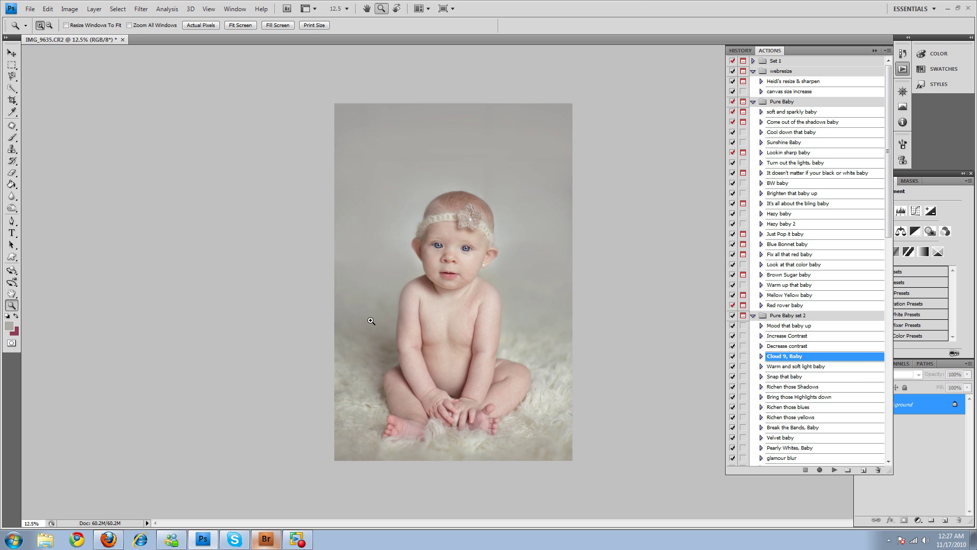
Outline the backdrop beside the ear with the earring using the Magnetic Lasso, following the head edge, and feather the selection by 7 pixels
{"action": "left_click", "coordinate": [483, 280]}
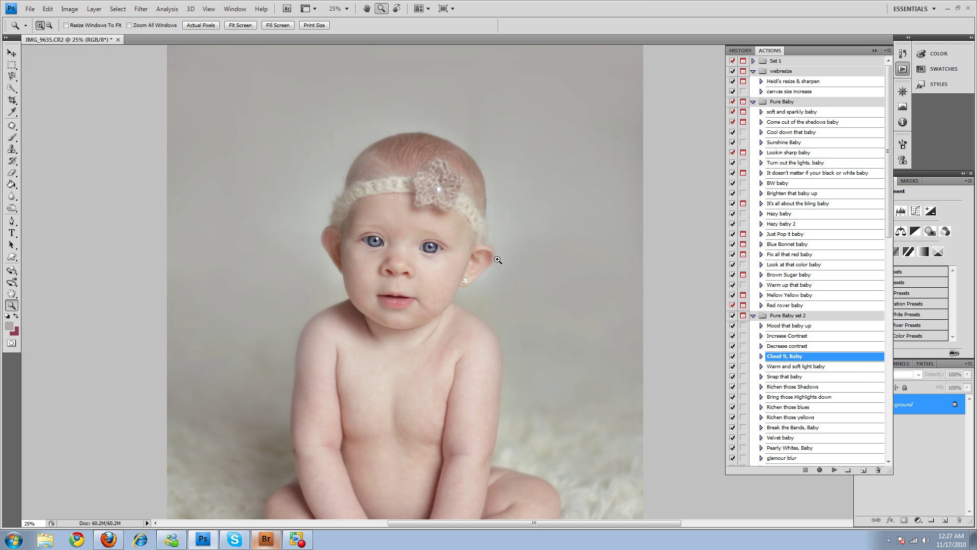
{"action": "left_click", "coordinate": [520, 287], "text": "alt"}
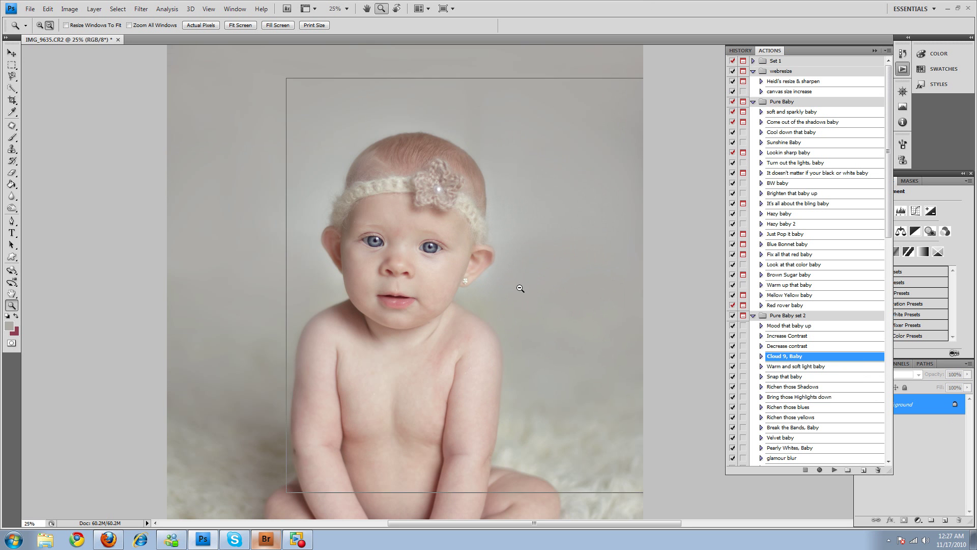
{"action": "left_click_drag", "start_coordinate": [503, 235], "coordinate": [592, 54]}
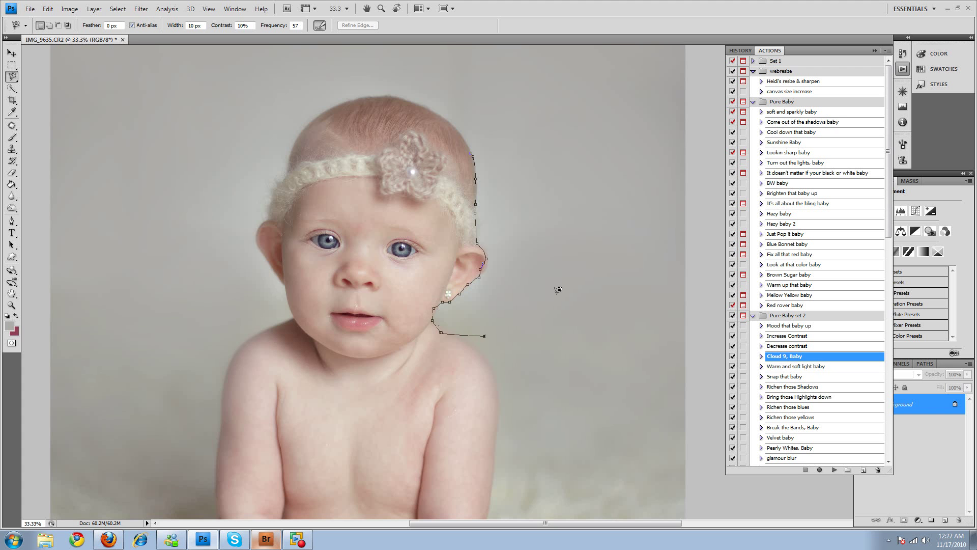
{"action": "left_click_drag", "start_coordinate": [558, 289], "coordinate": [504, 71]}
{"action": "left_click", "coordinate": [469, 137]}
{"action": "key", "text": "shift"}
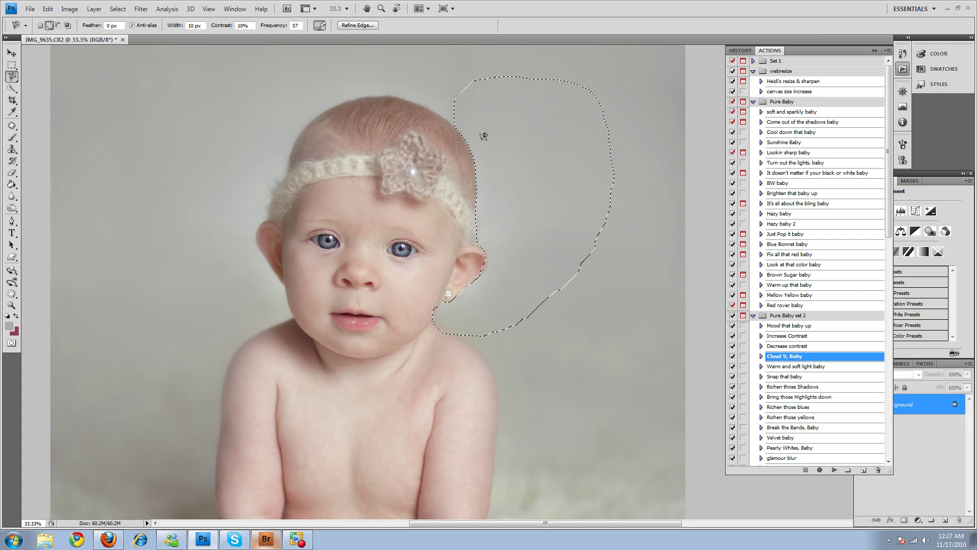
{"action": "key", "text": "shift+F6"}
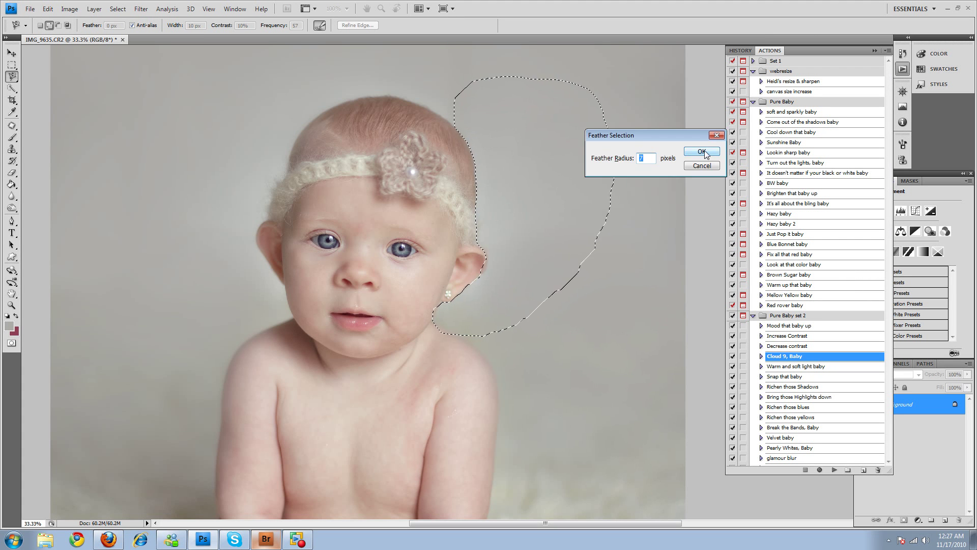
{"action": "left_click", "coordinate": [697, 149]}
Paint grey over the selected backdrop beside the earring ear with a soft 463 px brush at 19% opacity, and deselect
{"action": "key", "text": "b"}
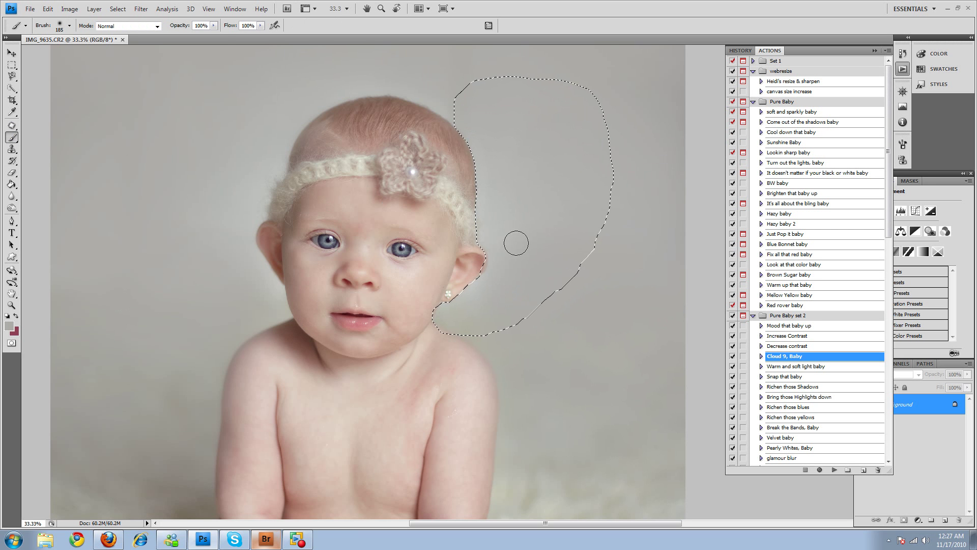
{"action": "right_click", "coordinate": [530, 231]}
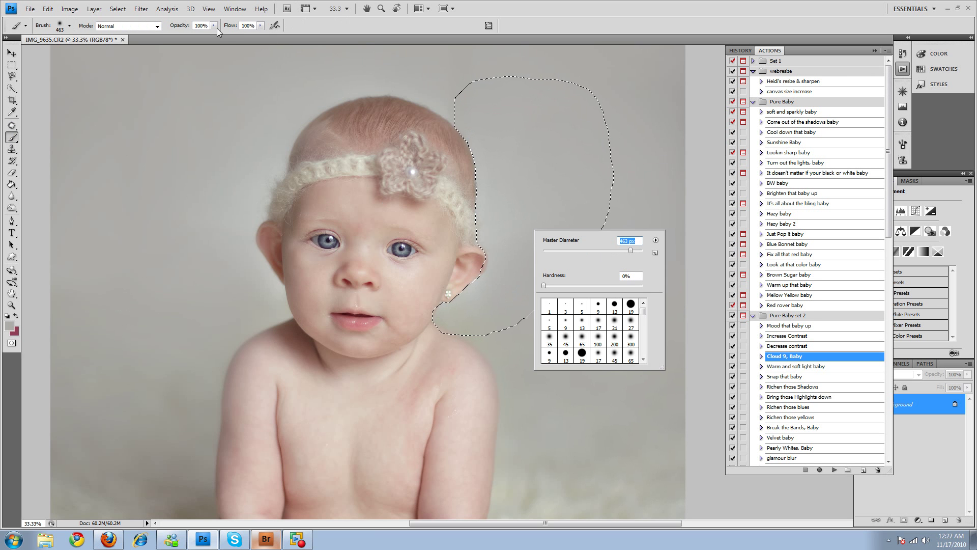
{"action": "left_click_drag", "start_coordinate": [215, 25], "coordinate": [172, 36]}
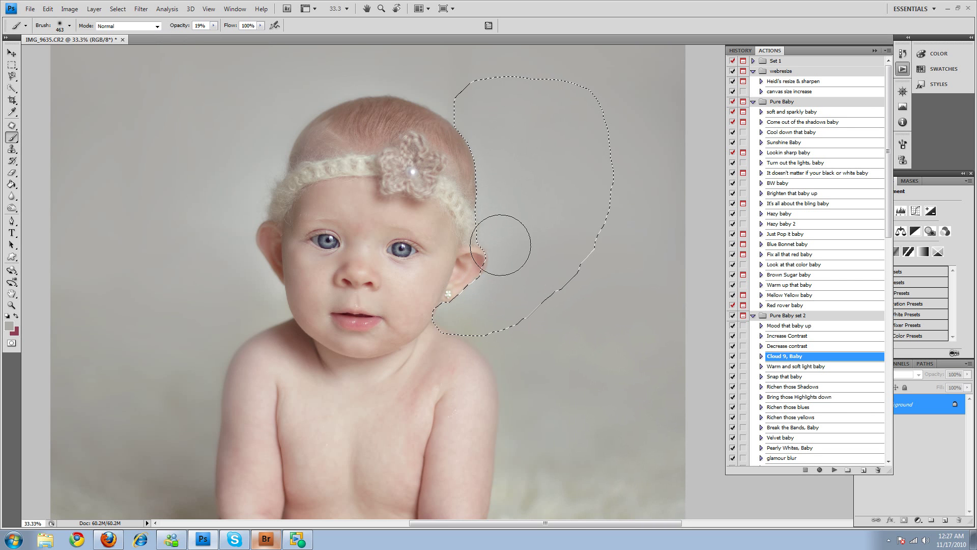
{"action": "key", "text": "ctrl+d"}
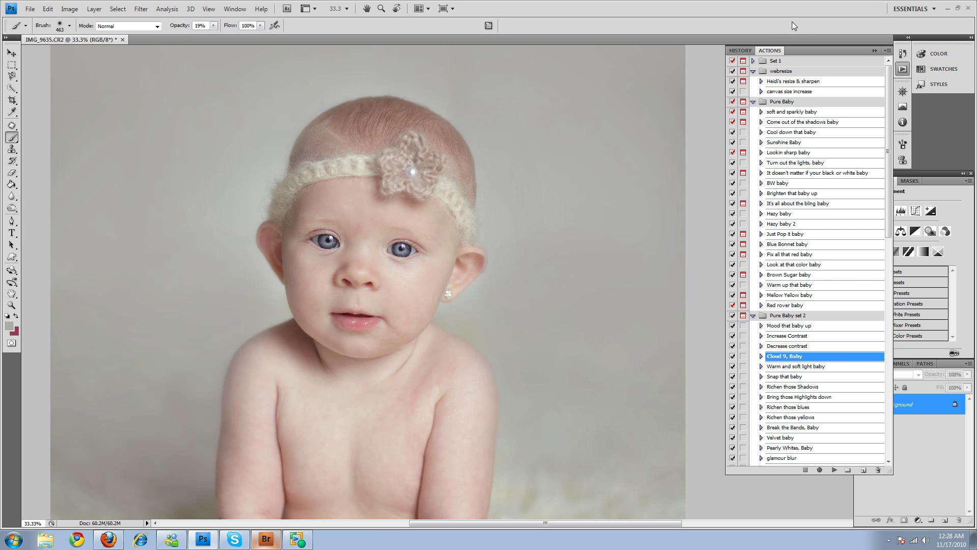
Save a second history snapshot and compare it repeatedly with the first, ending on the second
{"action": "left_click", "coordinate": [746, 51]}
{"action": "left_click", "coordinate": [864, 470]}
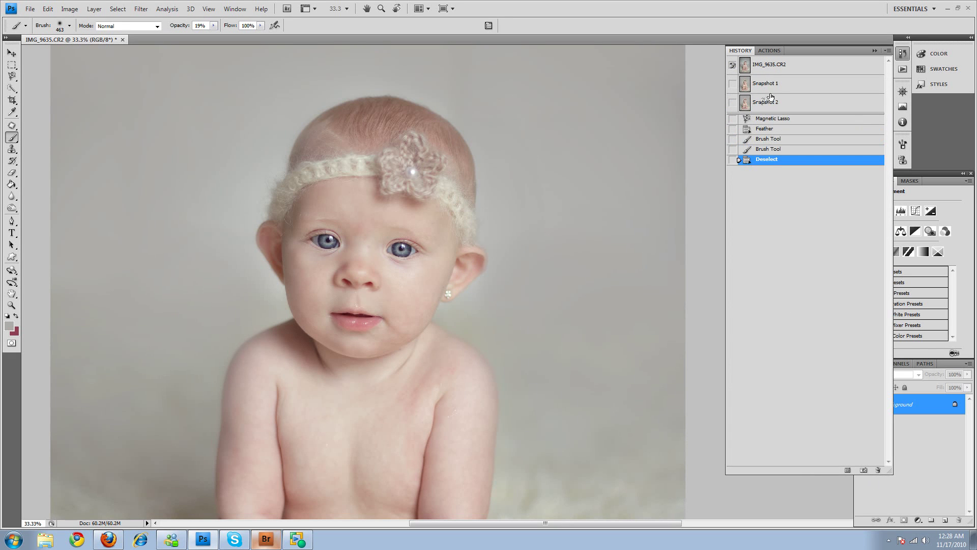
{"action": "left_click", "coordinate": [775, 90]}
{"action": "left_click", "coordinate": [776, 97]}
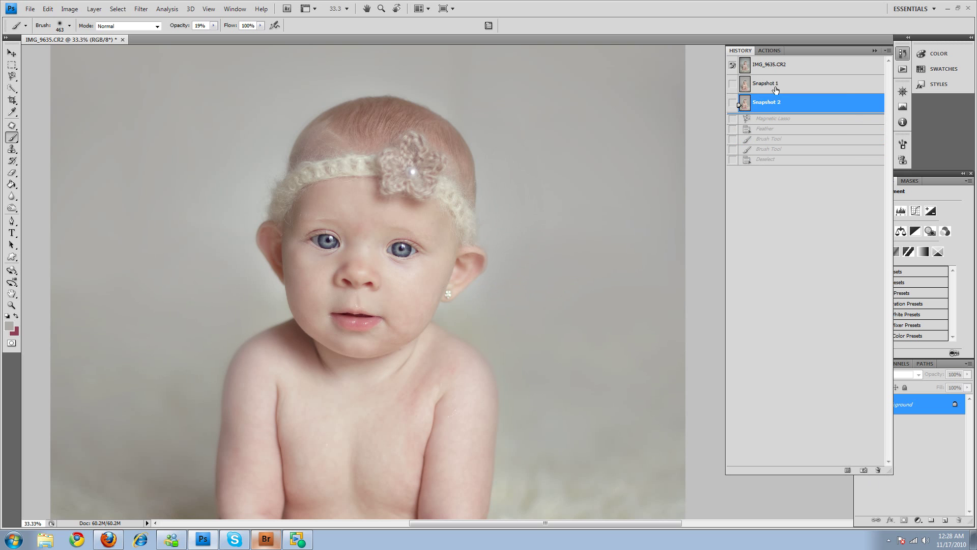
{"action": "left_click", "coordinate": [776, 90]}
{"action": "left_click", "coordinate": [774, 104]}
{"action": "left_click", "coordinate": [781, 92]}
{"action": "left_click", "coordinate": [781, 106]}
Outline the backdrop over the crown and around the ear without the earring using the Magnetic Lasso, and feather it by 7 pixels
{"action": "left_click", "coordinate": [12, 77]}
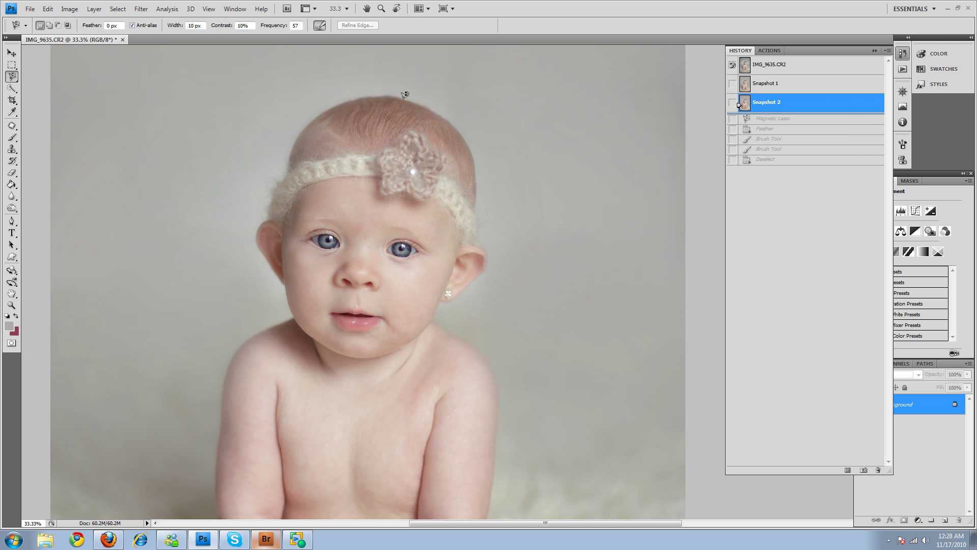
{"action": "mouse_move", "coordinate": [397, 90]}
{"action": "left_mouse_down"}
{"action": "mouse_move", "coordinate": [333, 95]}
{"action": "mouse_move", "coordinate": [287, 150]}
{"action": "mouse_move", "coordinate": [255, 234]}
{"action": "mouse_move", "coordinate": [289, 281]}
{"action": "mouse_move", "coordinate": [226, 272]}
{"action": "mouse_move", "coordinate": [199, 232]}
{"action": "mouse_move", "coordinate": [265, 63]}
{"action": "mouse_move", "coordinate": [383, 33]}
{"action": "mouse_move", "coordinate": [465, 79]}
{"action": "mouse_move", "coordinate": [473, 107]}
{"action": "mouse_move", "coordinate": [426, 110]}
{"action": "left_mouse_up"}
{"action": "left_click", "coordinate": [426, 110]}
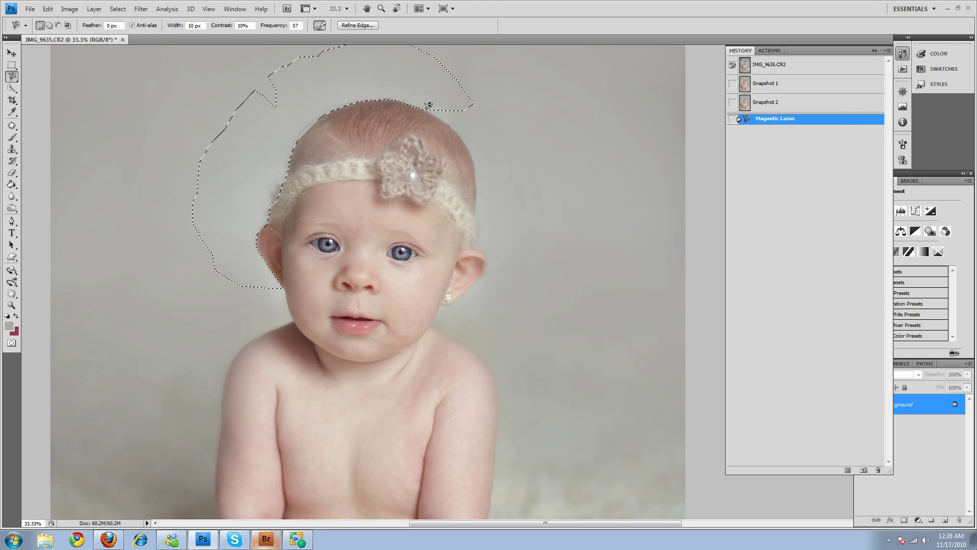
{"action": "key", "text": "shift+F6"}
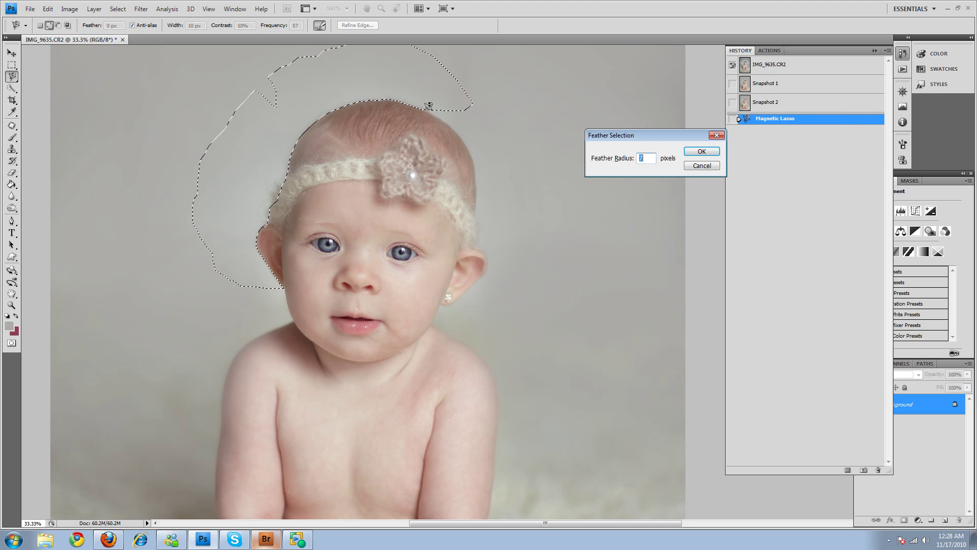
{"action": "key", "text": "Return"}
Paint grey inside the selection around the crown with the soft 463 px brush at 19% opacity, and deselect
{"action": "left_click", "coordinate": [13, 138]}
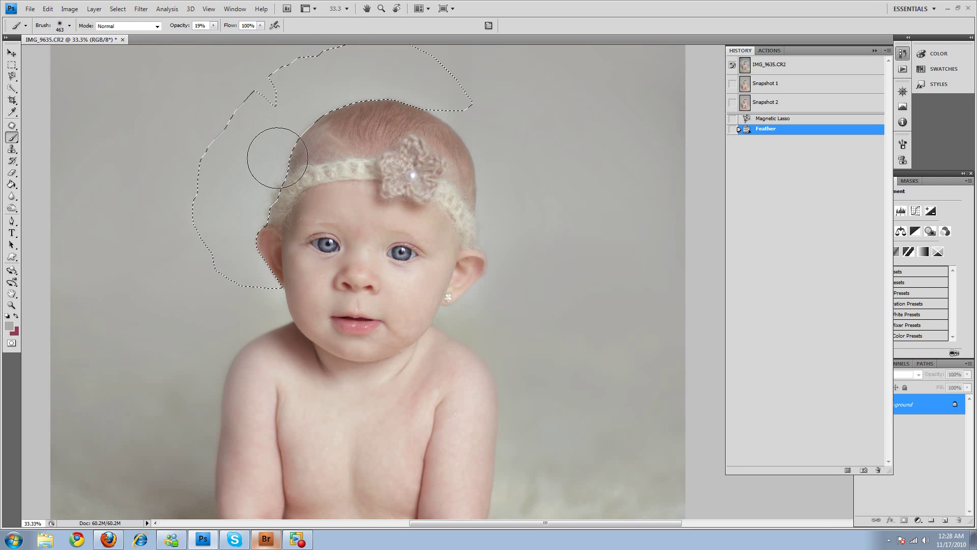
{"action": "mouse_move", "coordinate": [248, 107]}
{"action": "left_mouse_down"}
{"action": "mouse_move", "coordinate": [221, 241]}
{"action": "mouse_move", "coordinate": [248, 277]}
{"action": "mouse_move", "coordinate": [252, 238]}
{"action": "mouse_move", "coordinate": [301, 136]}
{"action": "left_mouse_up"}
{"action": "key", "text": "ctrl+d"}
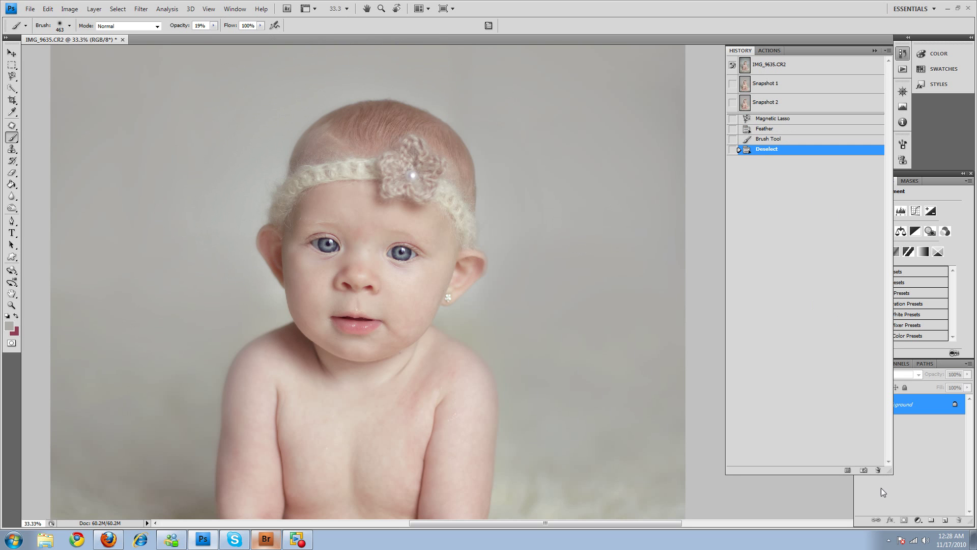
Save a third history snapshot, compare it with the first, and check the whole photo in the third snapshot's state
{"action": "left_click", "coordinate": [863, 471]}
{"action": "left_click", "coordinate": [789, 89]}
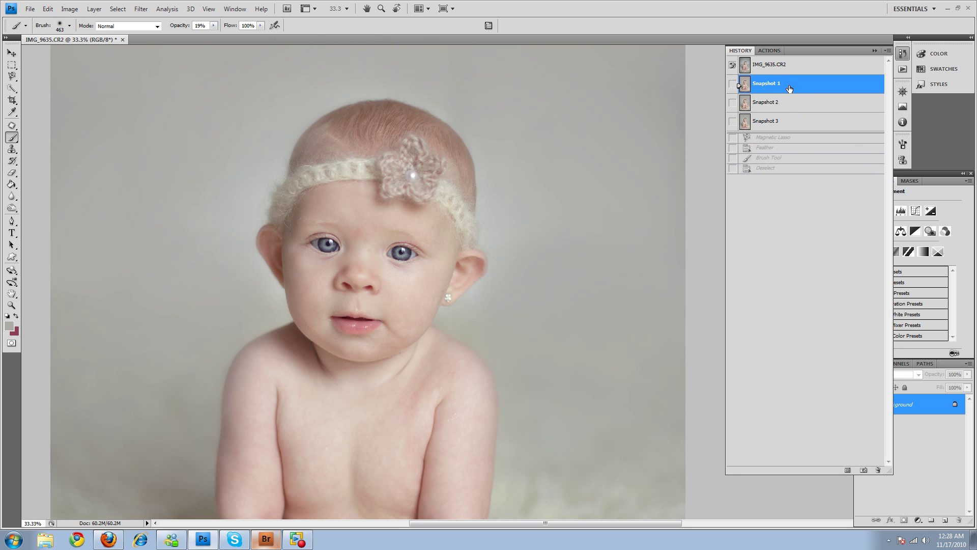
{"action": "left_click", "coordinate": [798, 126]}
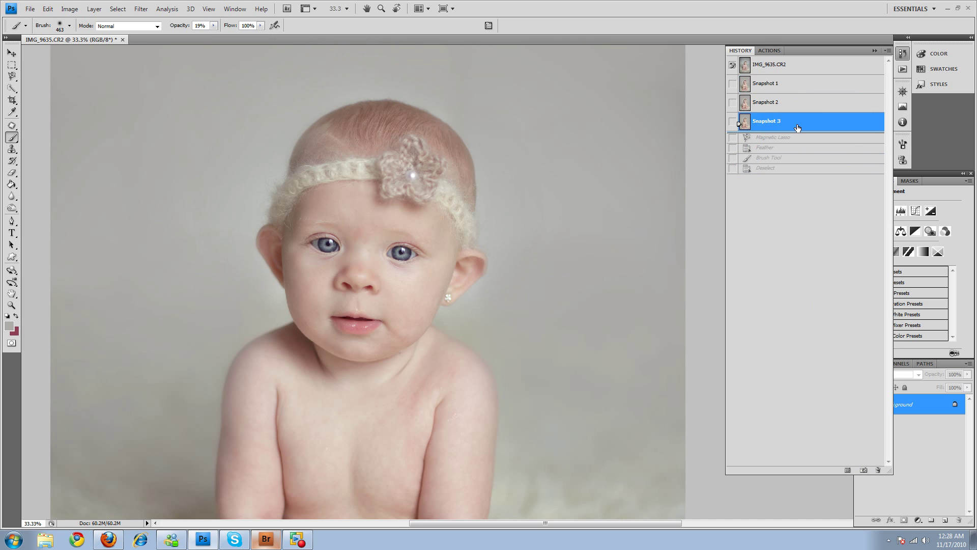
{"action": "left_click", "coordinate": [804, 84]}
{"action": "left_click", "coordinate": [801, 127]}
{"action": "left_click", "coordinate": [12, 305]}
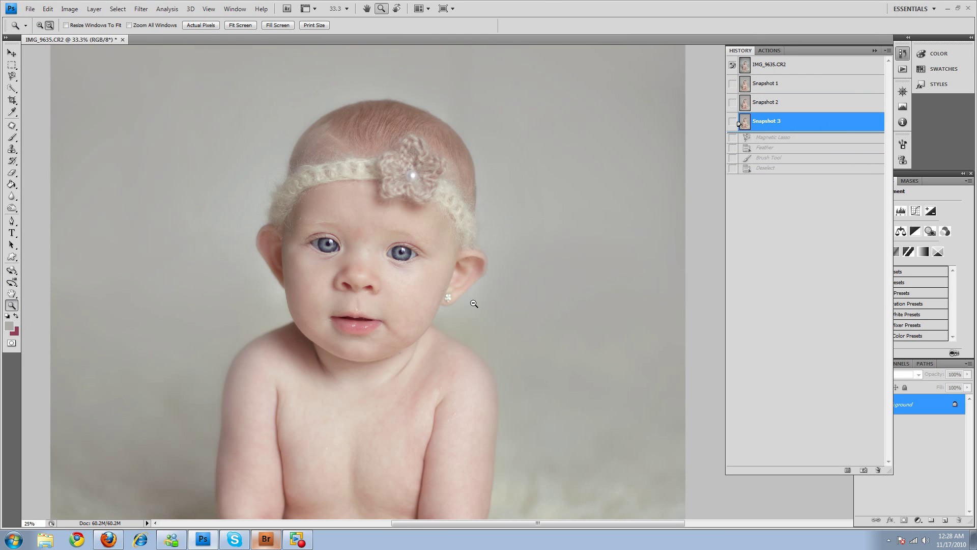
{"action": "left_click", "coordinate": [473, 304], "text": "alt"}
{"action": "left_click", "coordinate": [473, 303], "text": "alt"}
{"action": "left_click", "coordinate": [474, 304], "text": "alt"}
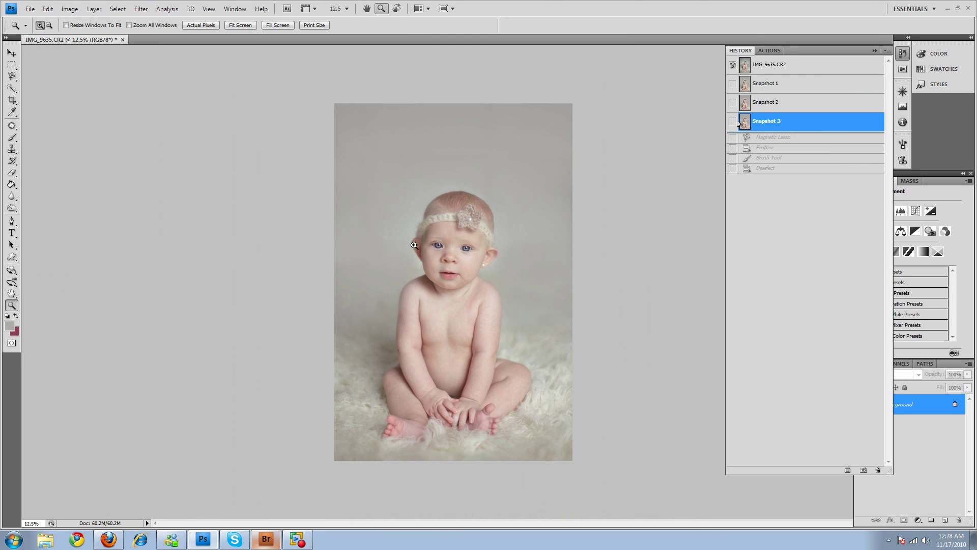